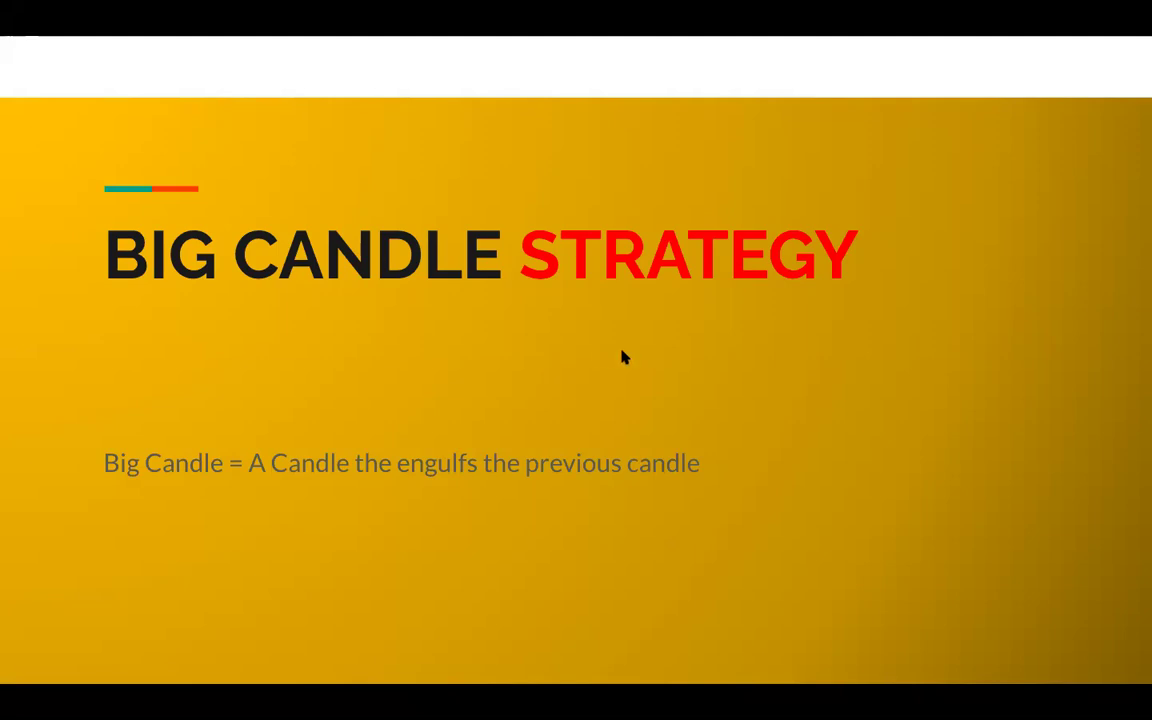
# - Advance the slideshow to slide 2, 'How to trade when you find a BIG Candle?'
pyautogui.press('Right')
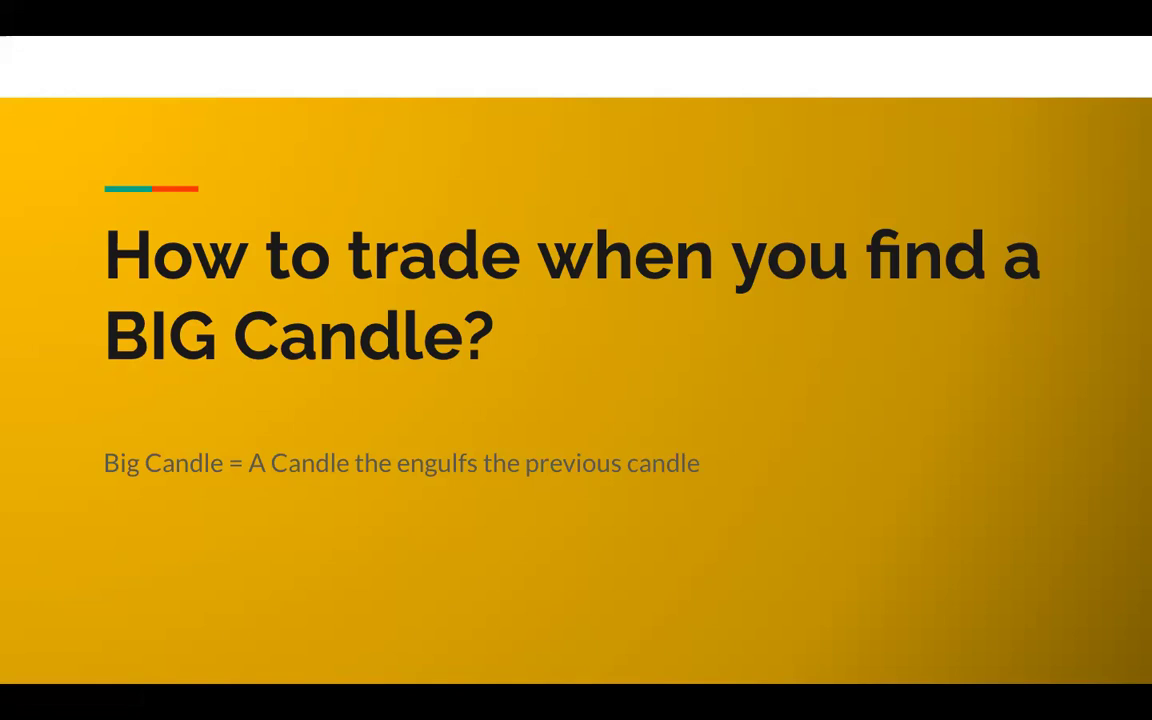
# - Advance the slideshow past the entry-rules slide to 'Exit = 1R, 2R and trailing'
pyautogui.press('Right')
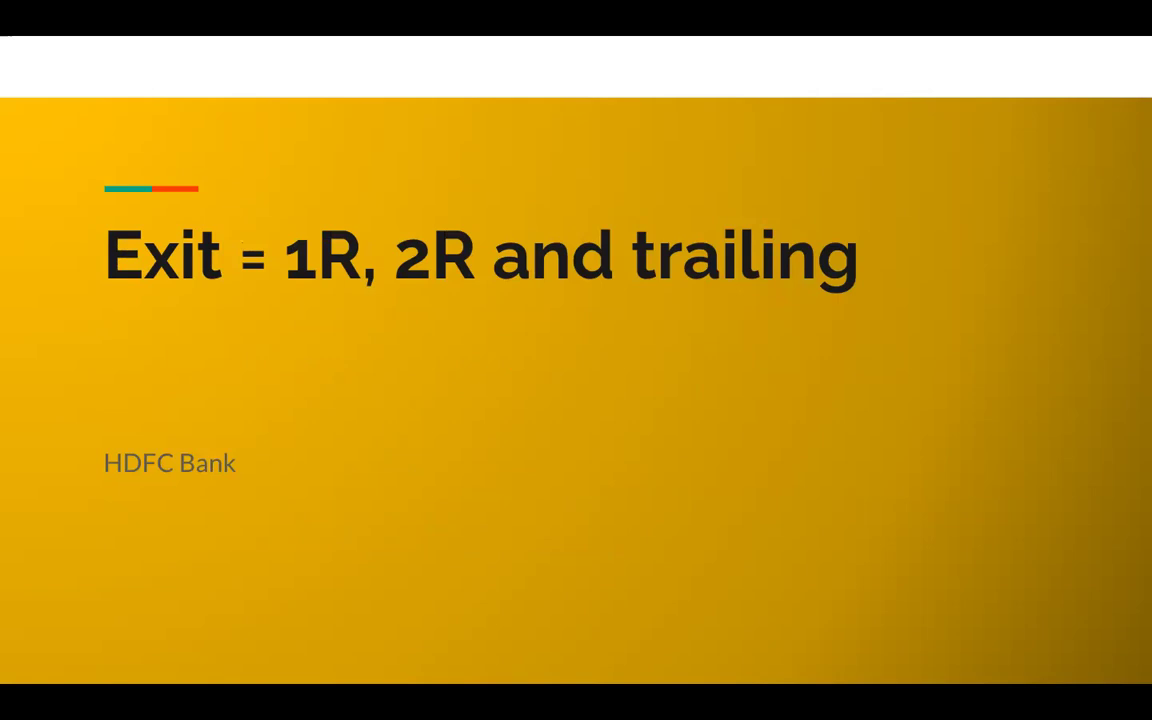
# - Leave the slideshow and show the BAJFINANCE daily chart zoomed in on May–June 2020
pyautogui.press('Escape')
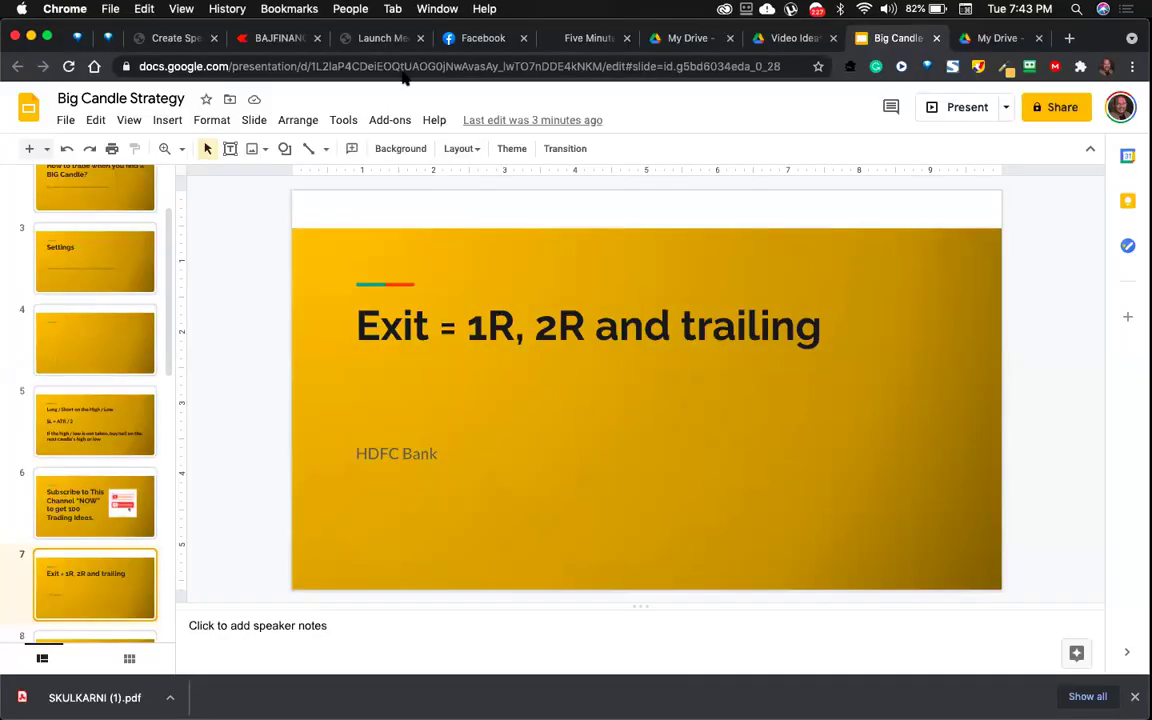
pyautogui.click(286, 39)
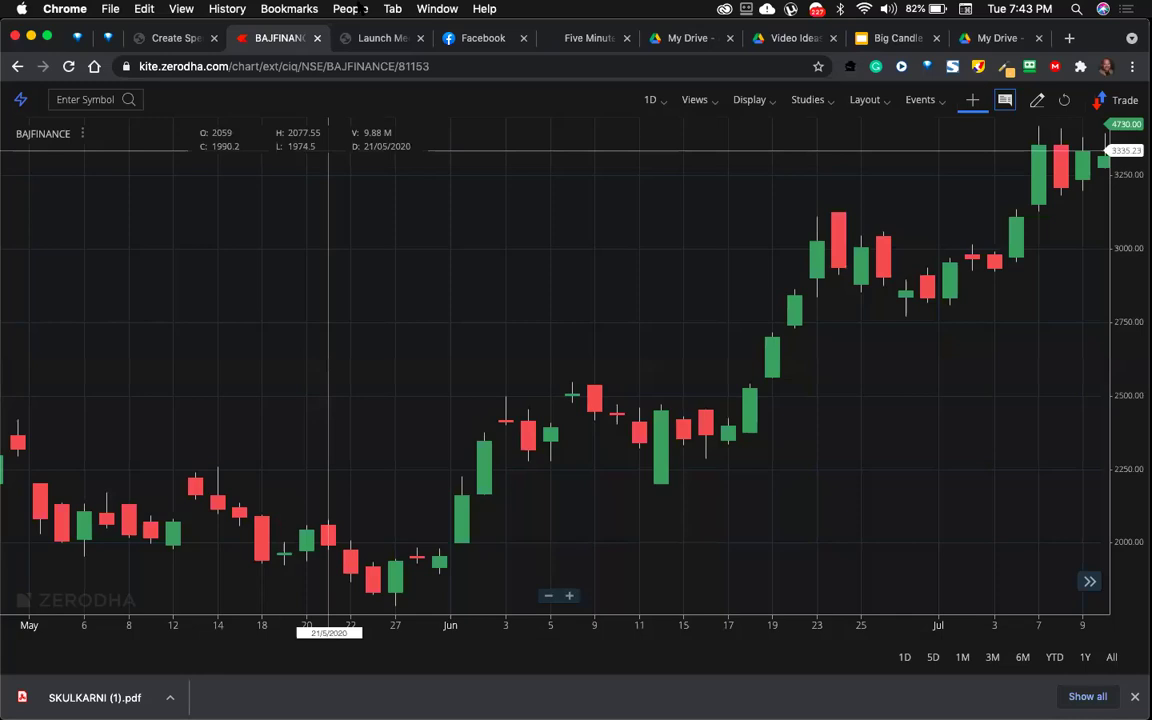
pyautogui.click(569, 596)
pyautogui.click(569, 596)
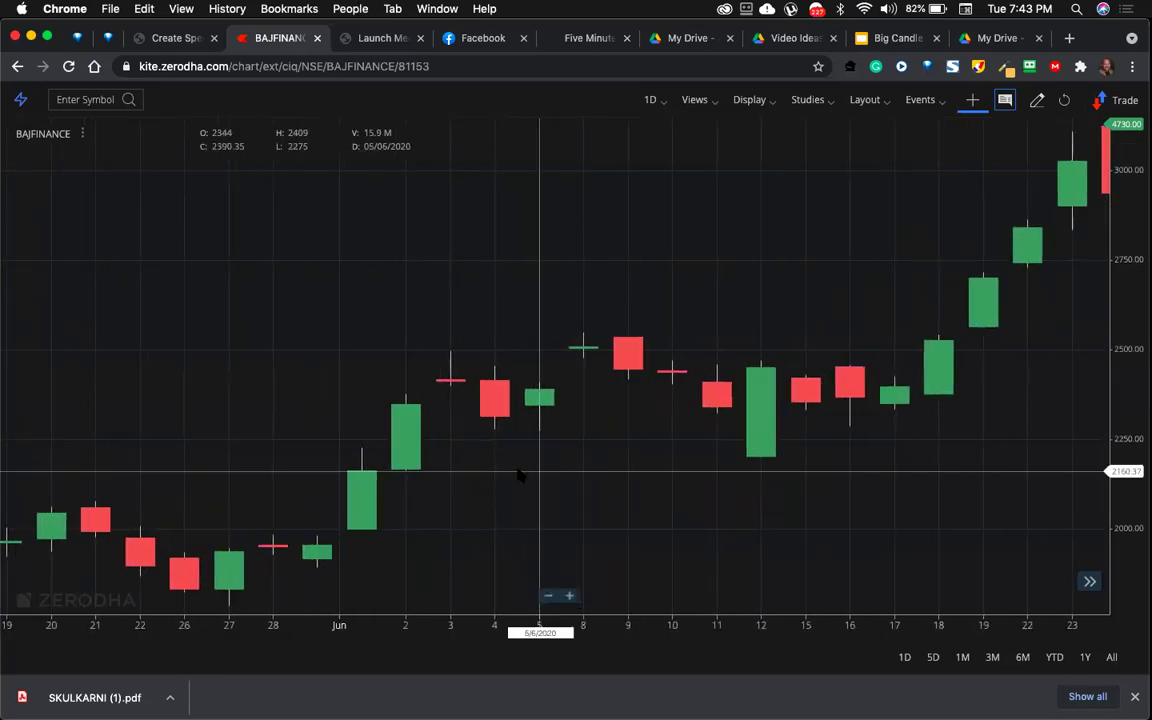
pyautogui.hscroll(-5, 519, 476)
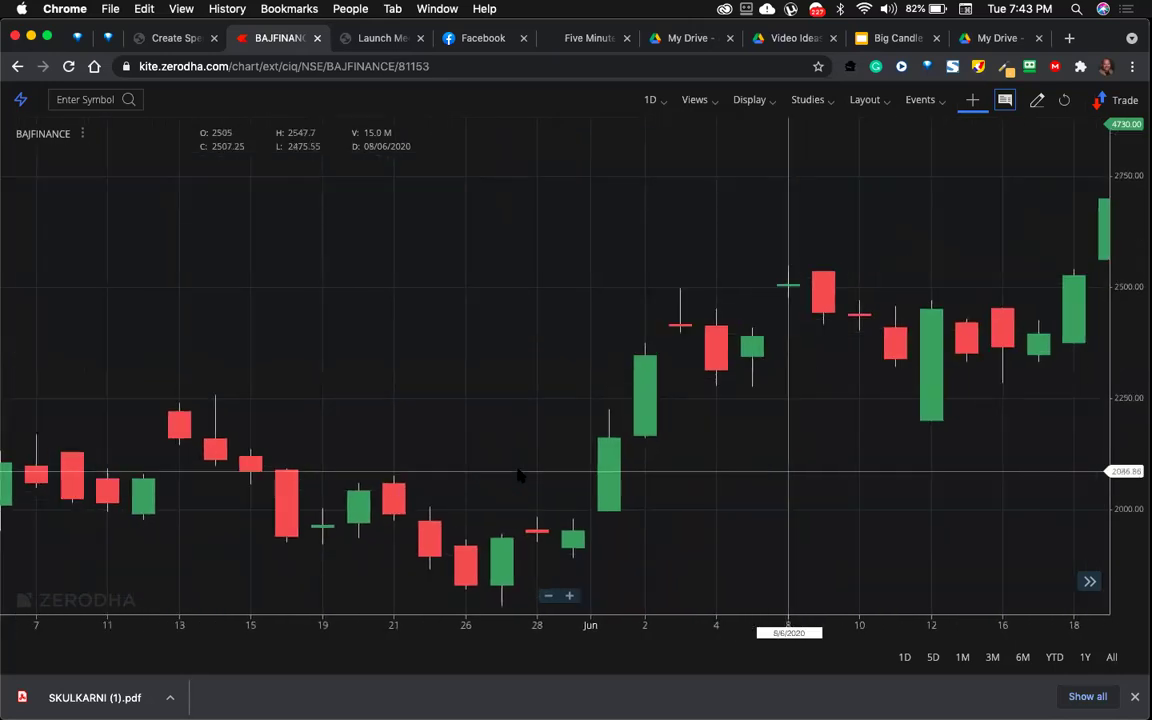
pyautogui.click(575, 596)
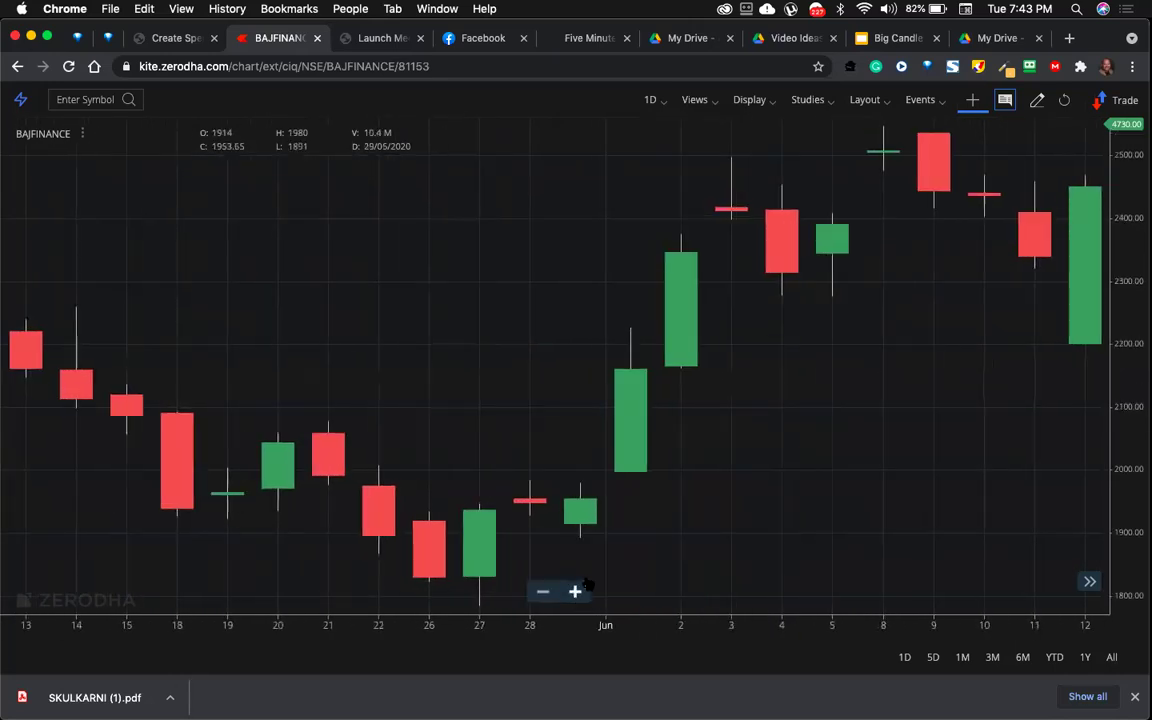
# - Doodle a line down to the green 27 May candle and a short stroke across its top
pyautogui.click(1037, 100)
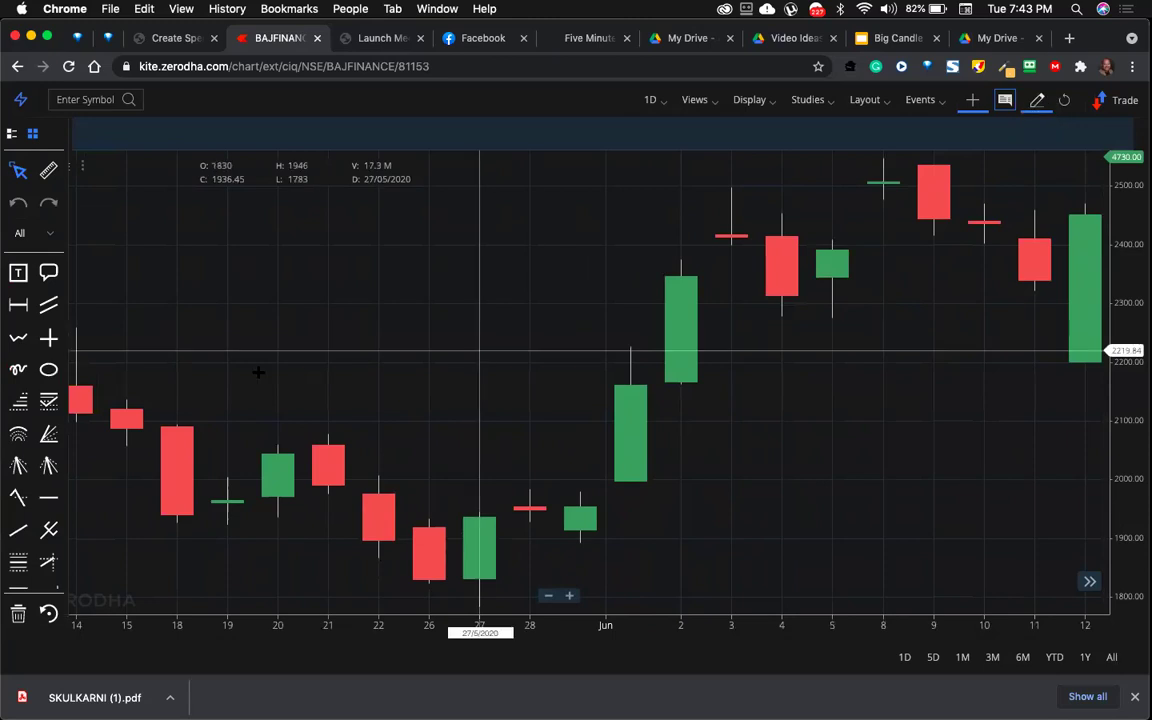
pyautogui.click(18, 369)
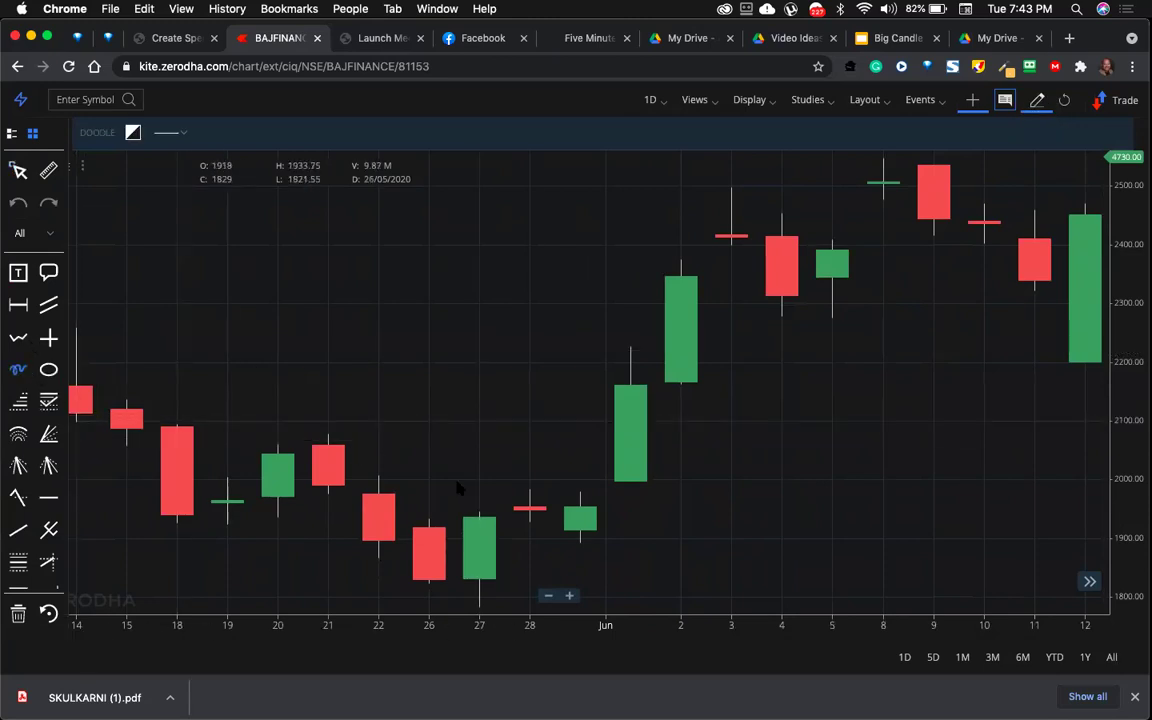
pyautogui.moveTo(466, 505); pyautogui.dragTo(424, 342)
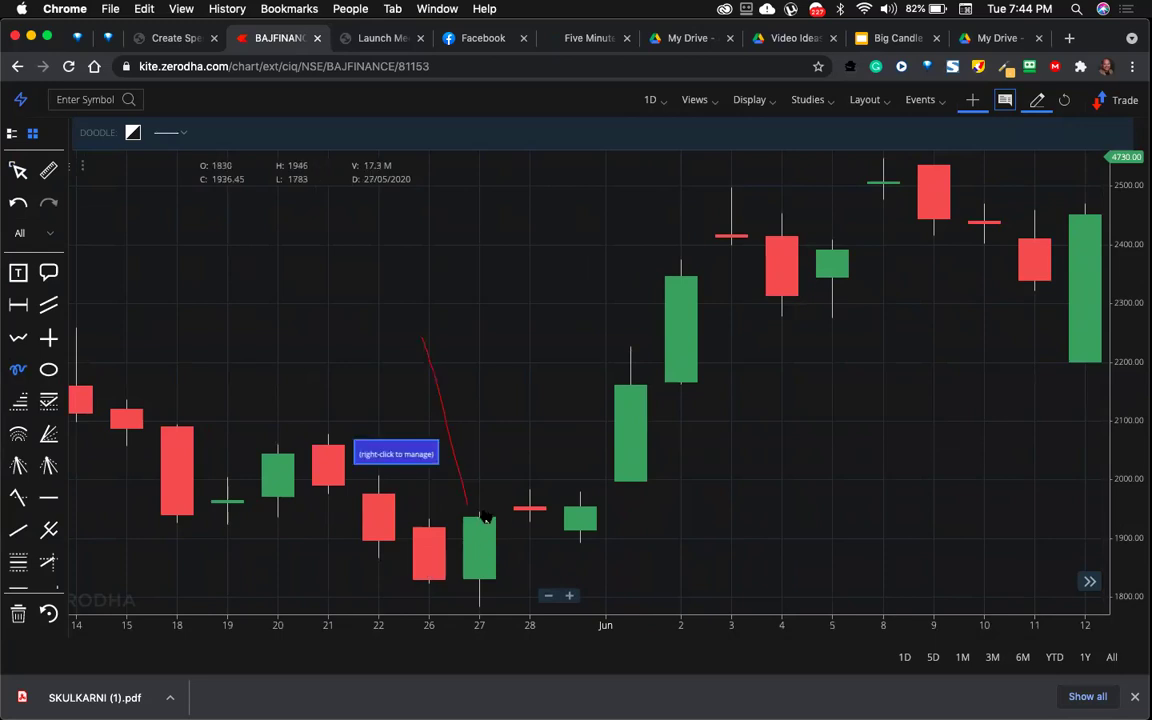
pyautogui.moveTo(484, 517); pyautogui.dragTo(505, 510)
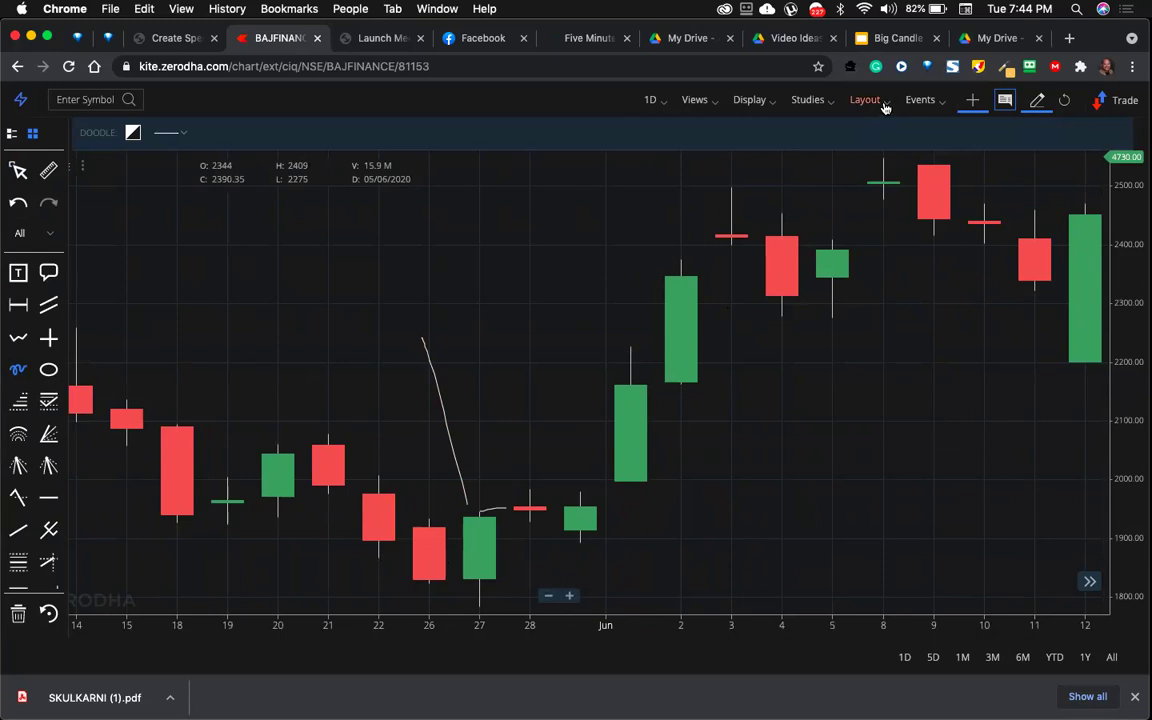
# - Return to the Big Candle Strategy deck and show slide 5 with the SL = ATR / 2 rule
pyautogui.click(897, 40)
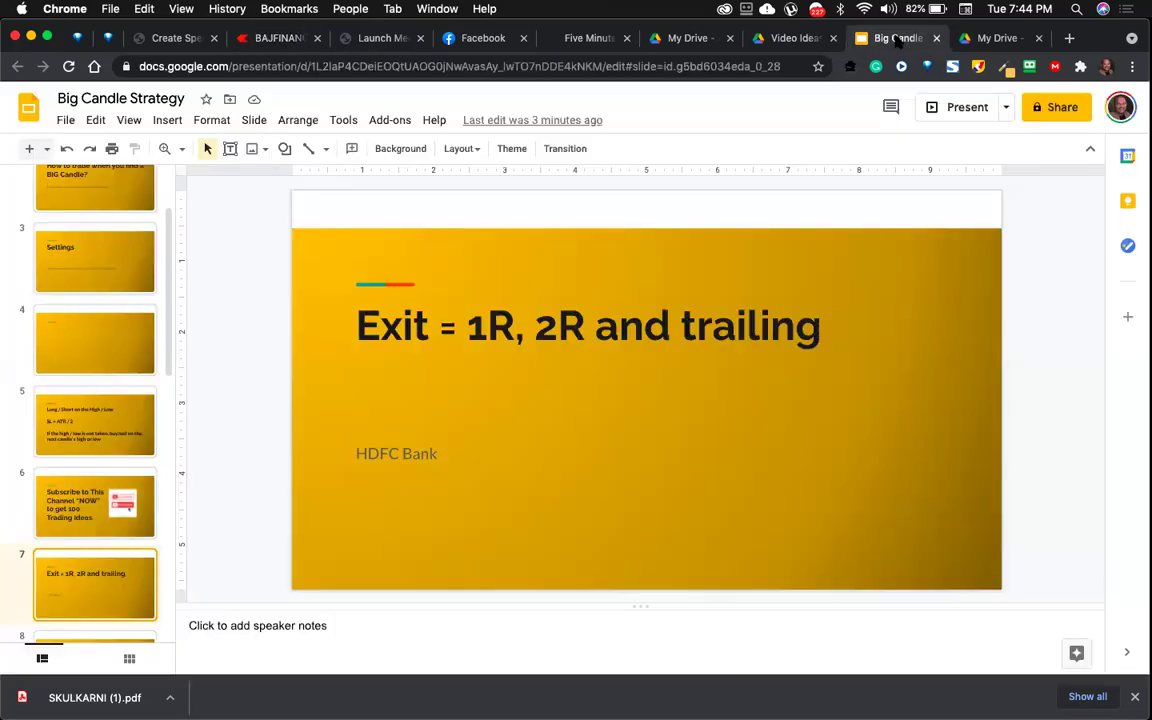
pyautogui.click(112, 423)
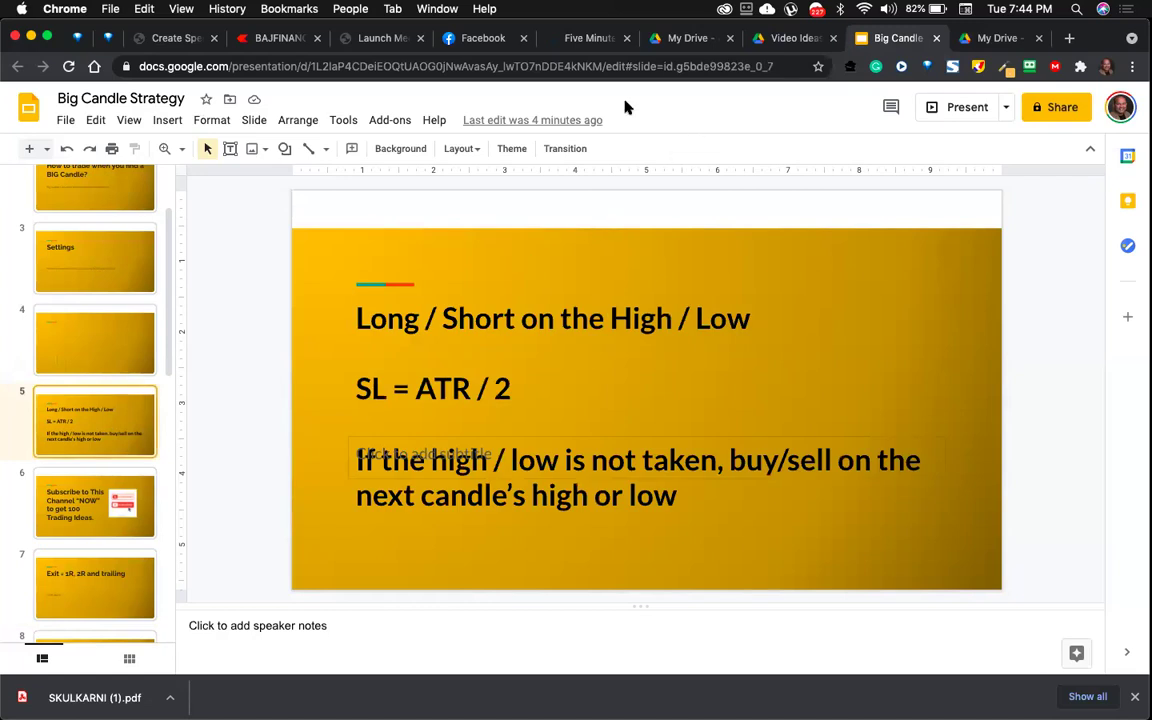
# - Add the Average True Range (14) study to BAJFINANCE and enlarge its pane under the candles
pyautogui.click(263, 40)
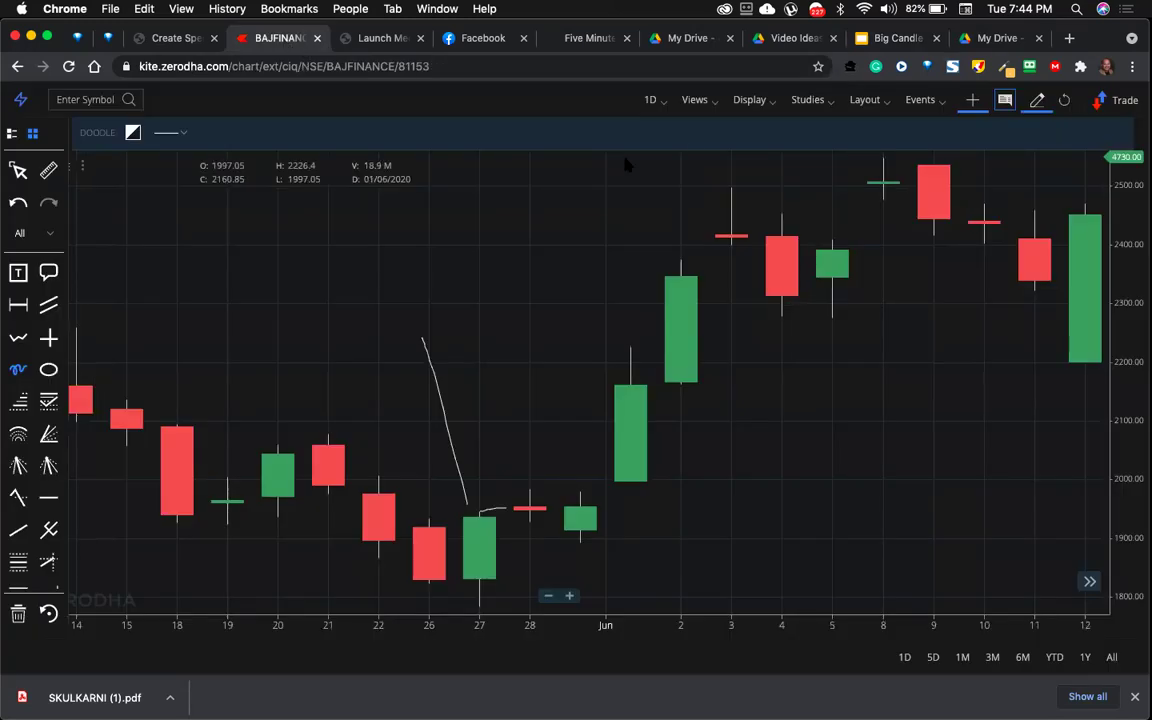
pyautogui.click(808, 100)
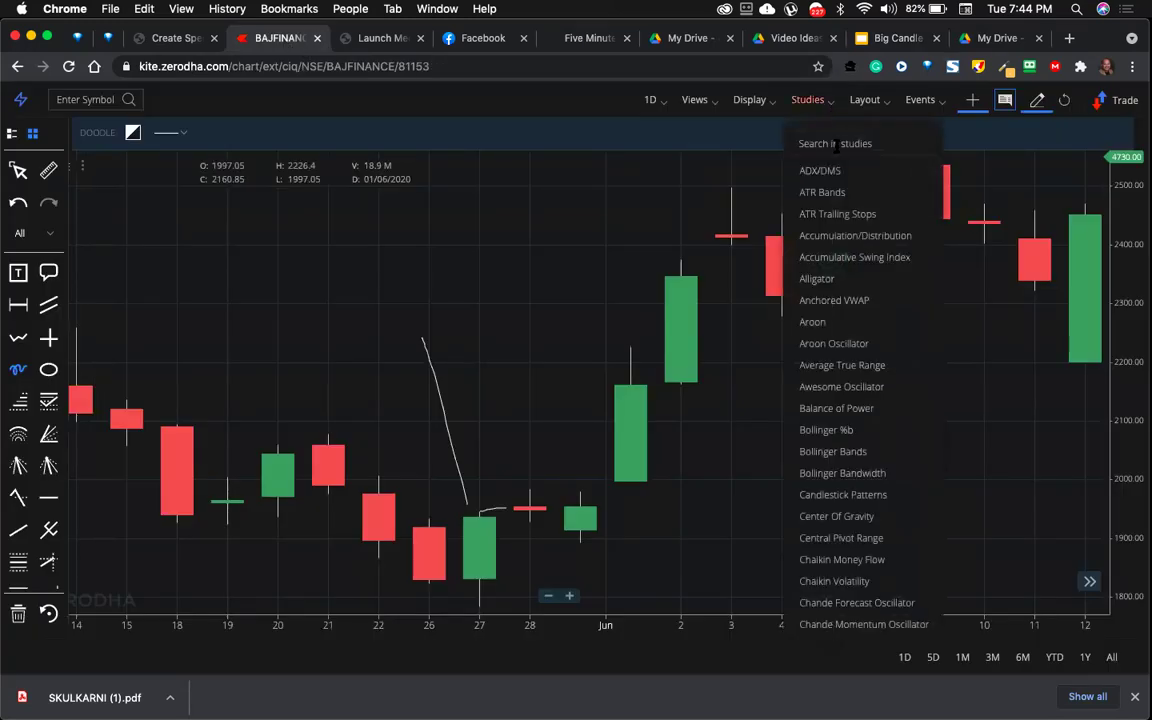
pyautogui.write('AVE')
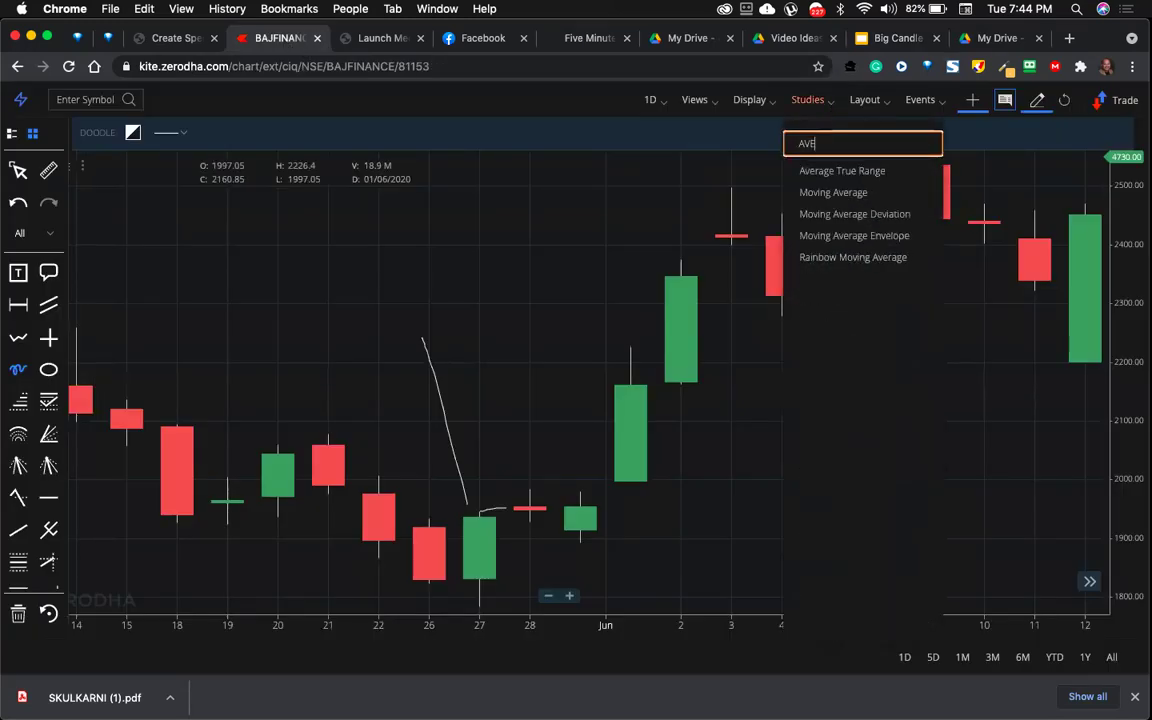
pyautogui.click(834, 176)
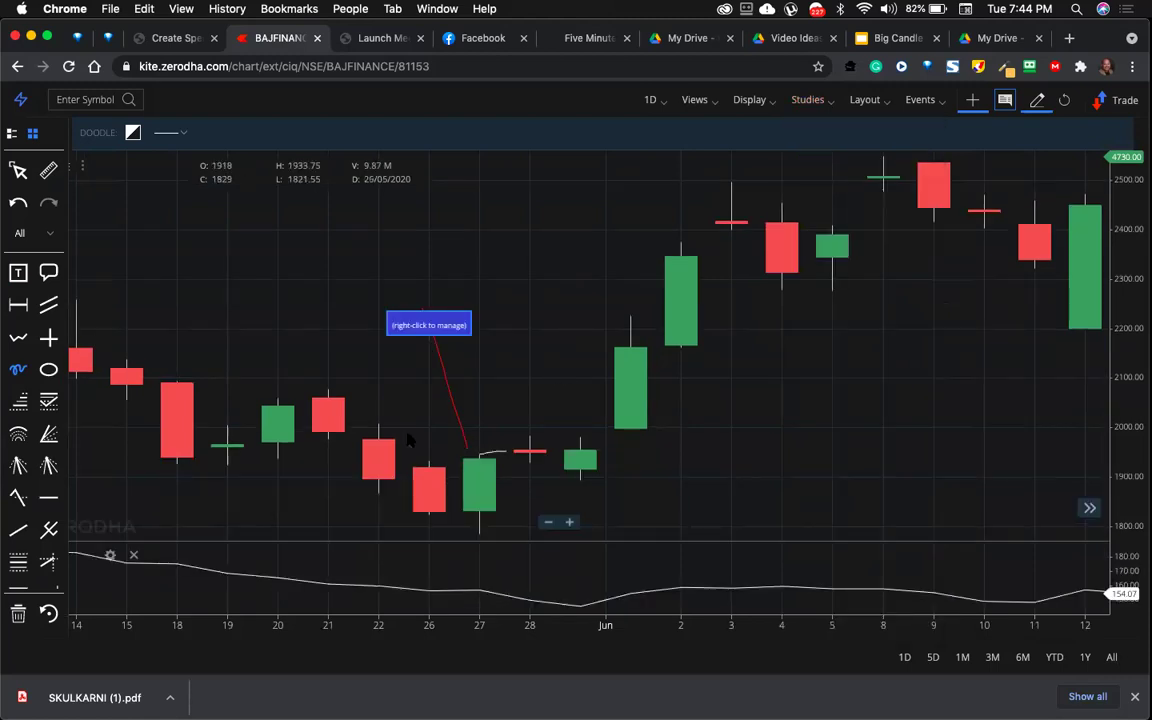
pyautogui.moveTo(381, 538); pyautogui.dragTo(381, 386)
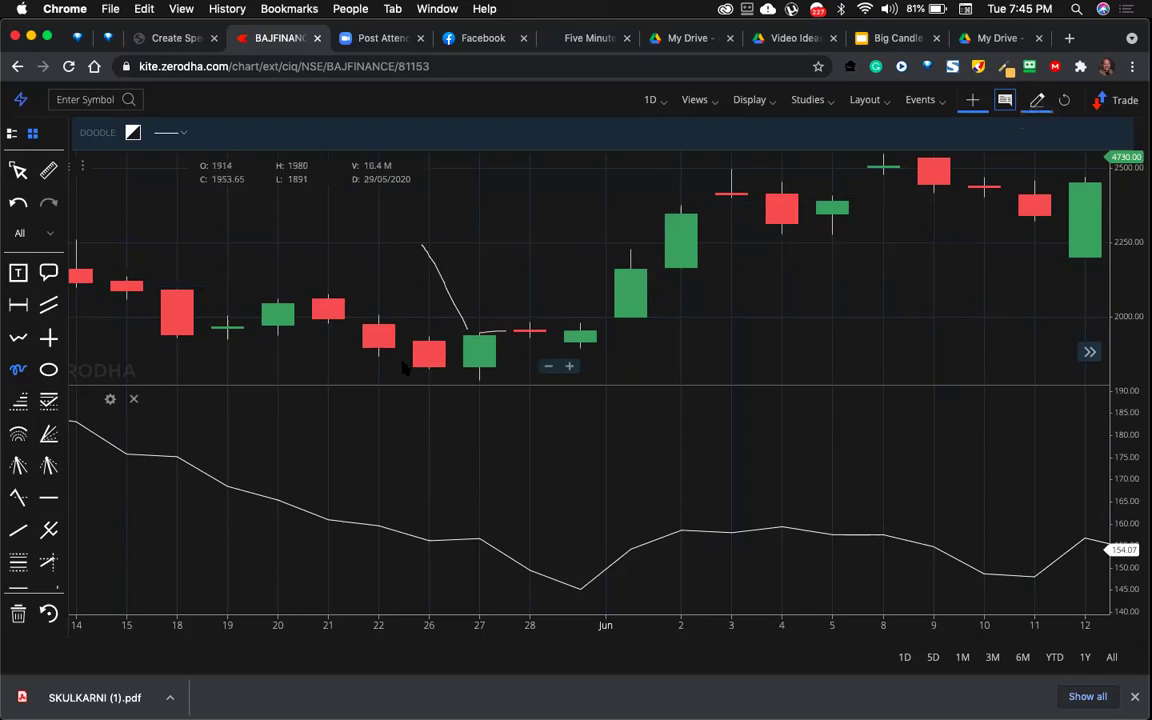
# - Draw horizontal lines at 1948.26, 1870.06, 2039.95, 2145.12, 2414.80 and ~2242, plus one in the ATR pane
pyautogui.click(49, 497)
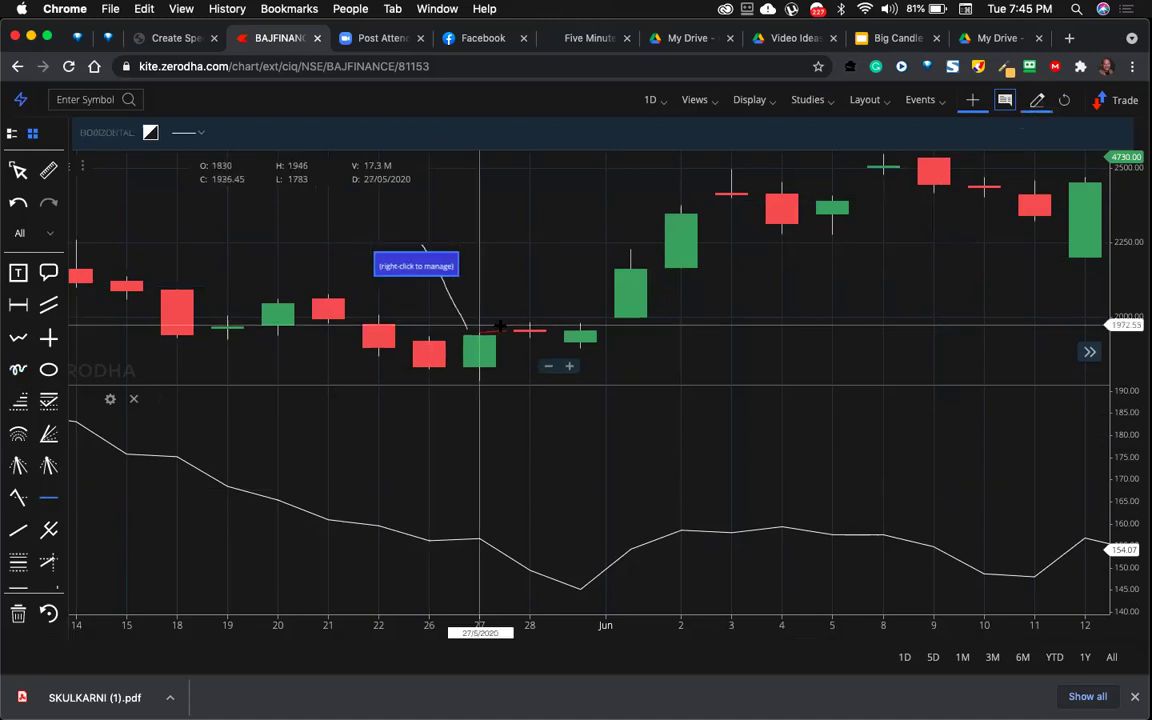
pyautogui.click(500, 331)
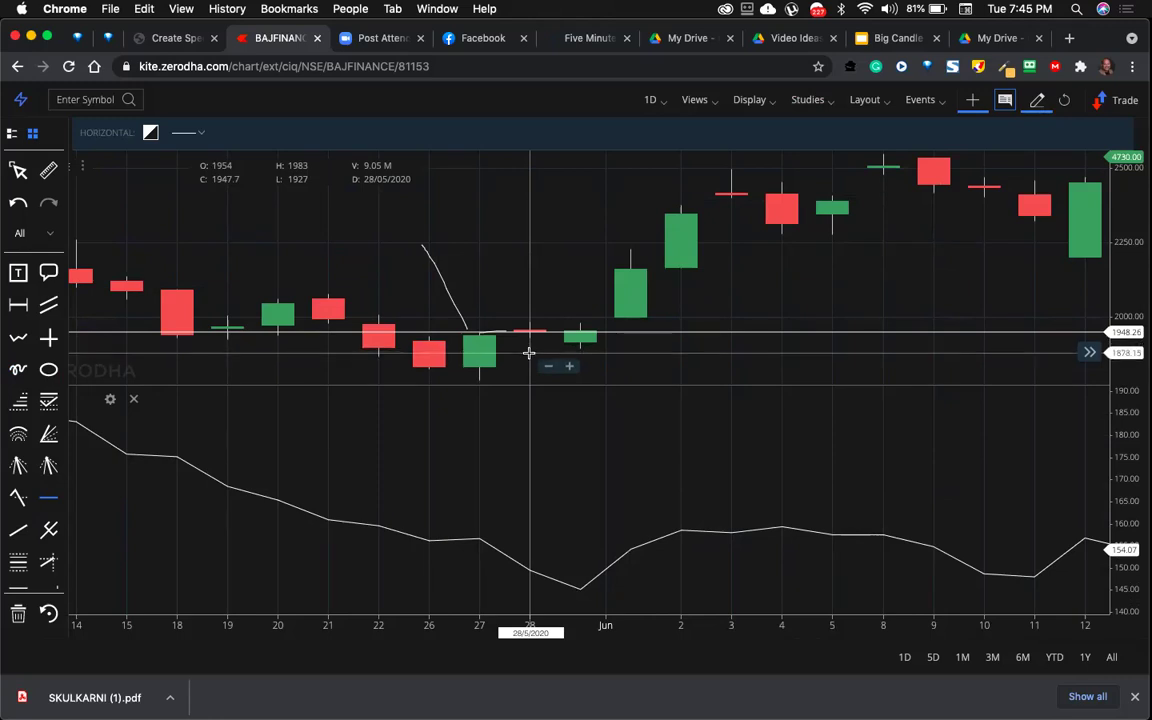
pyautogui.click(529, 355)
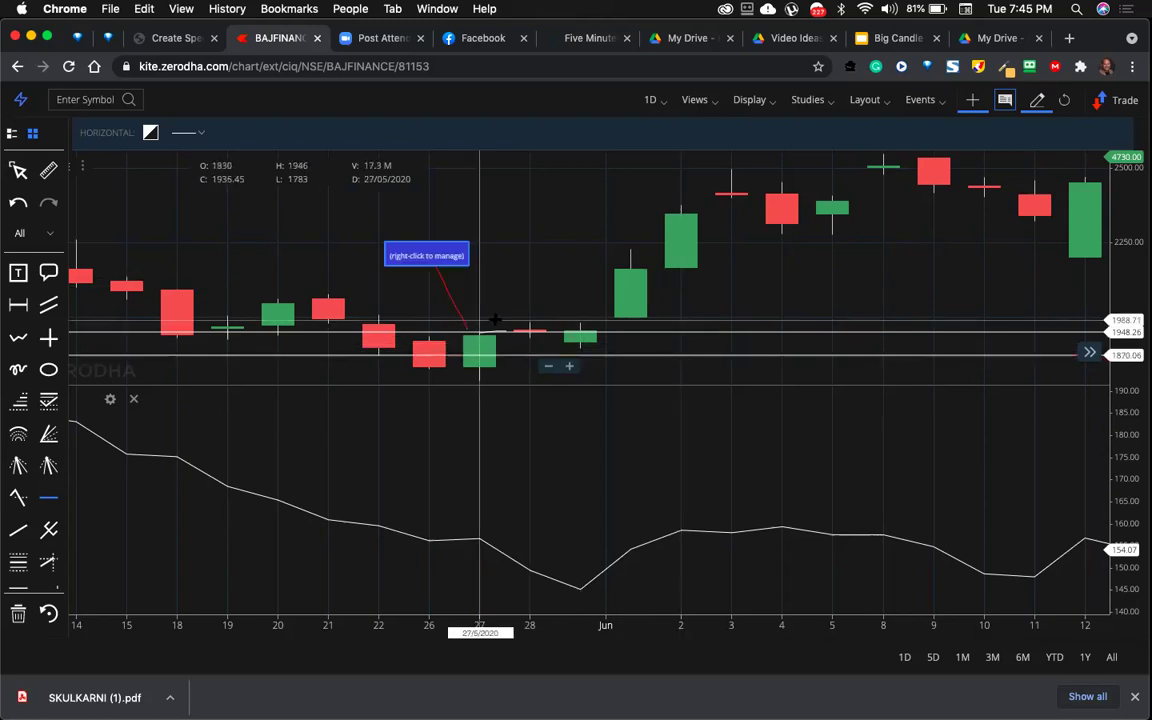
pyautogui.click(590, 419)
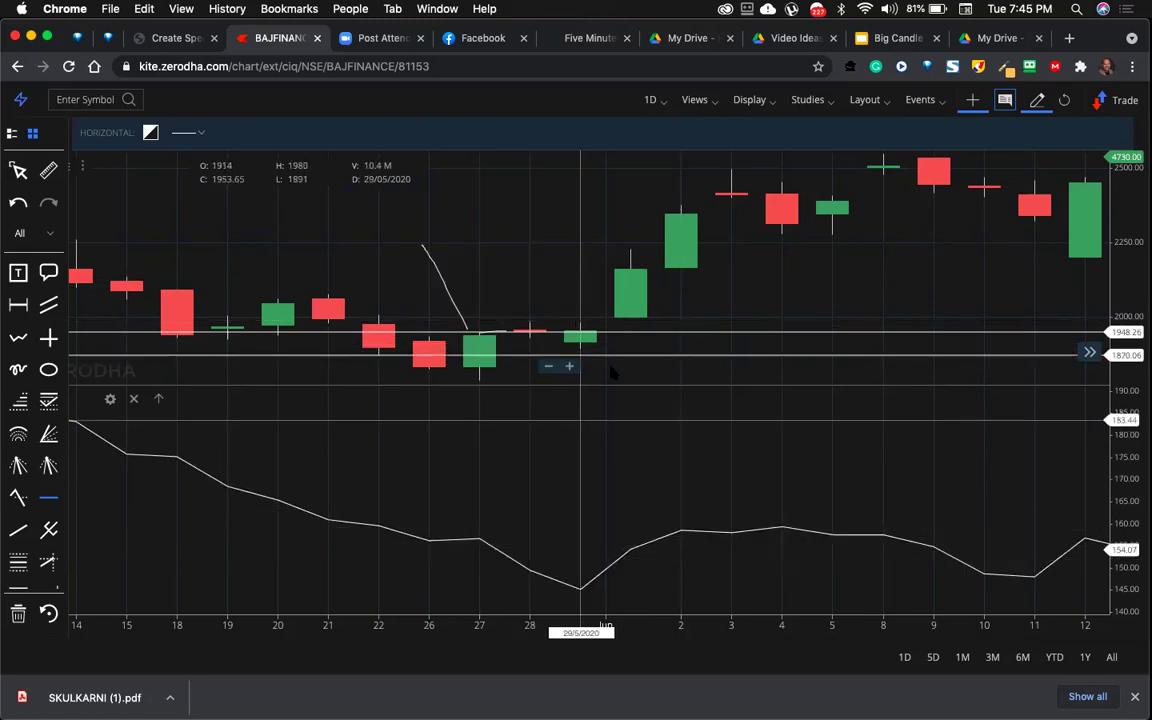
pyautogui.click(689, 305)
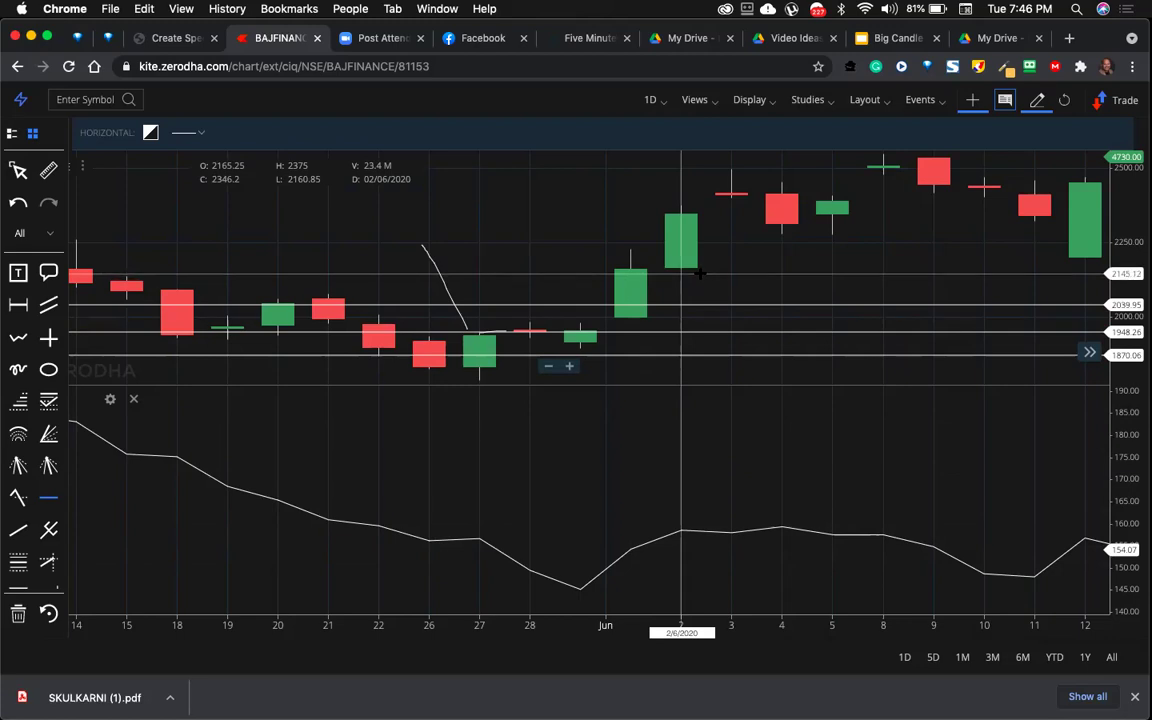
pyautogui.click(700, 272)
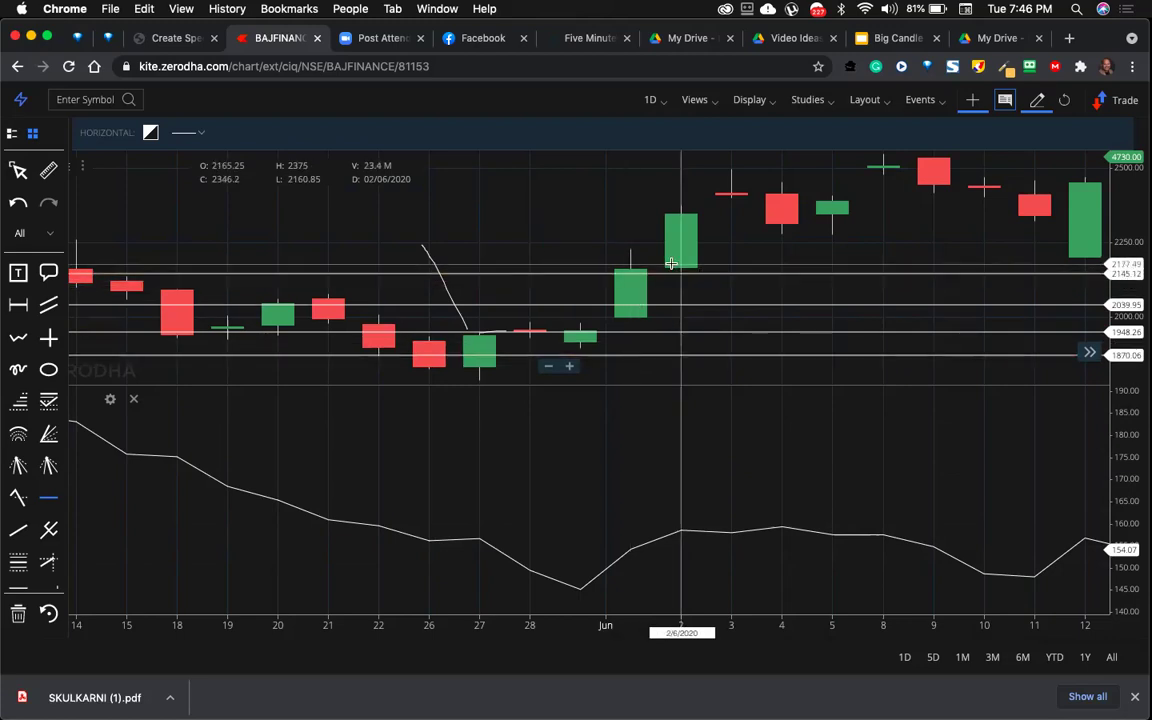
pyautogui.hscroll(3, 755, 237)
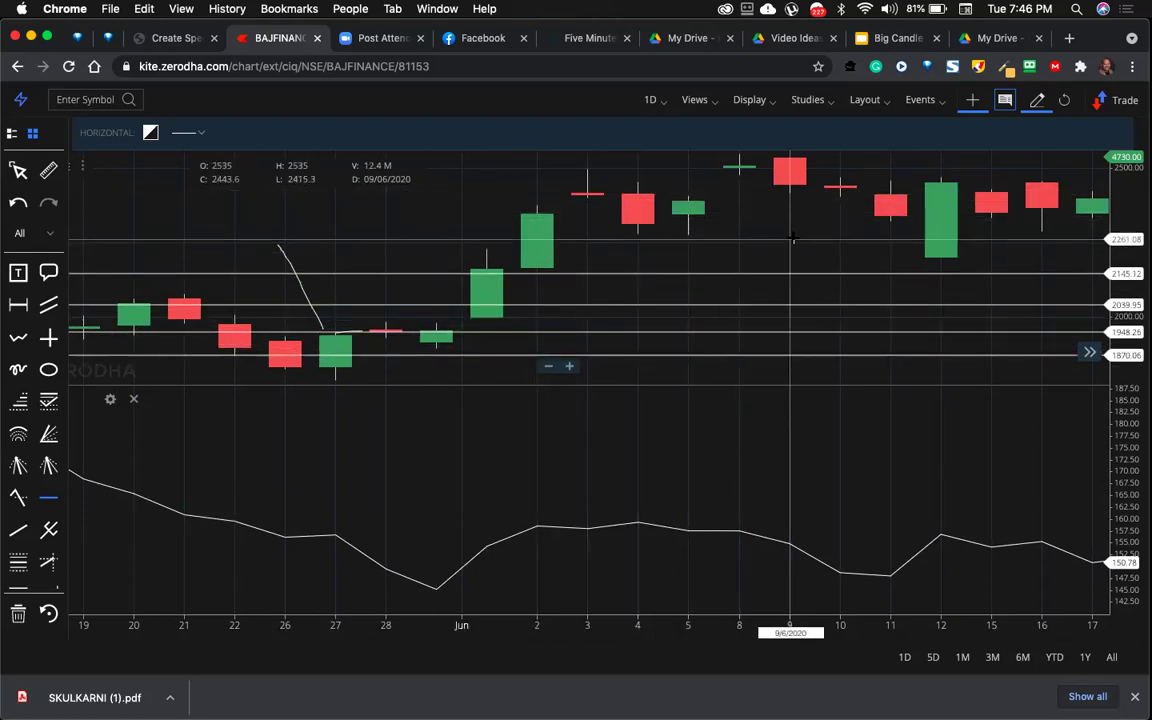
pyautogui.click(838, 194)
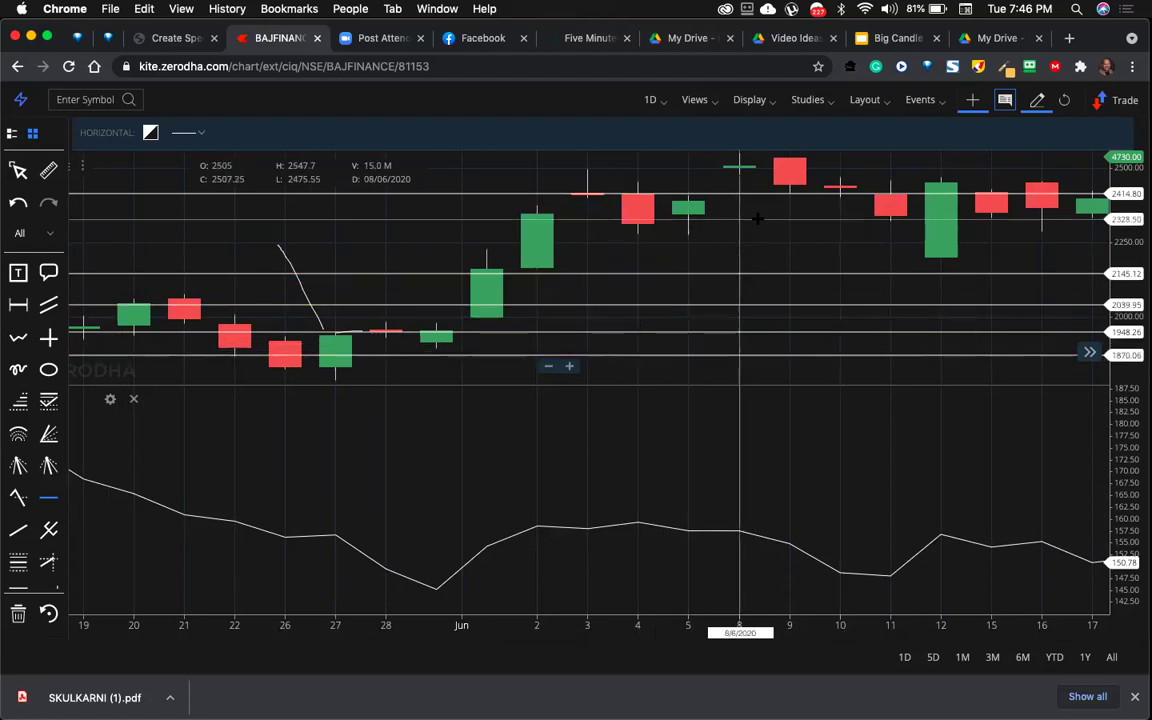
pyautogui.click(709, 244)
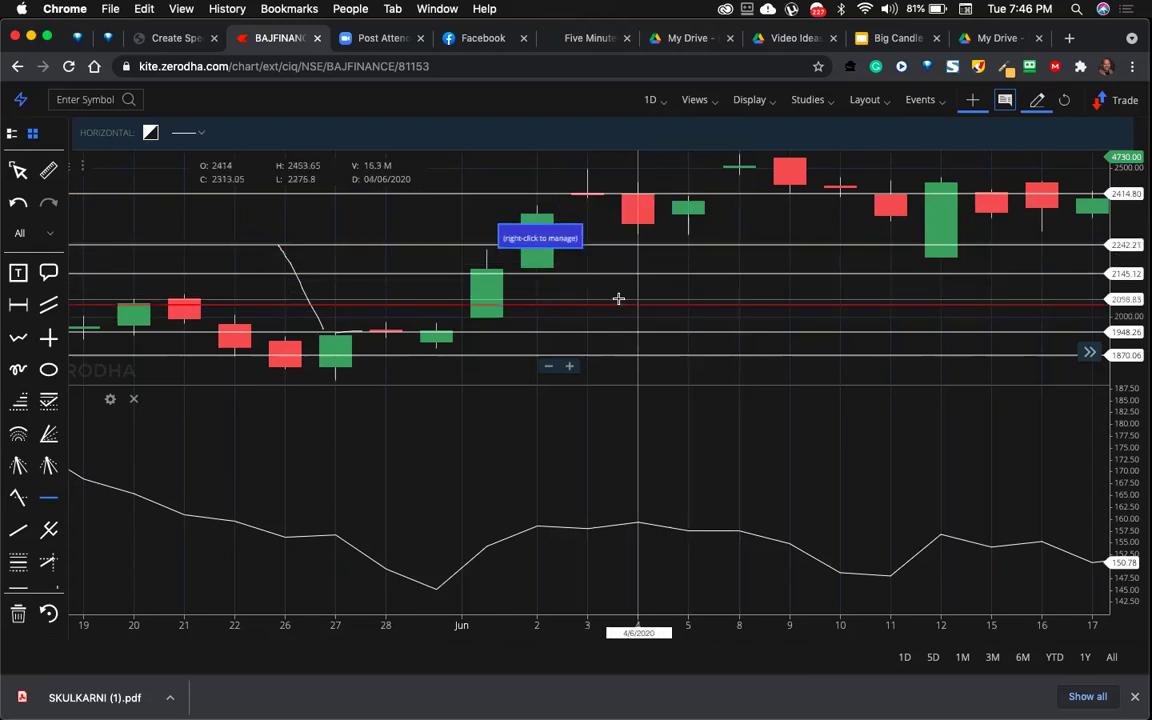
# - Delete the horizontal lines near 1870, 1948, 2040 and 2145
pyautogui.rightClick(623, 354)
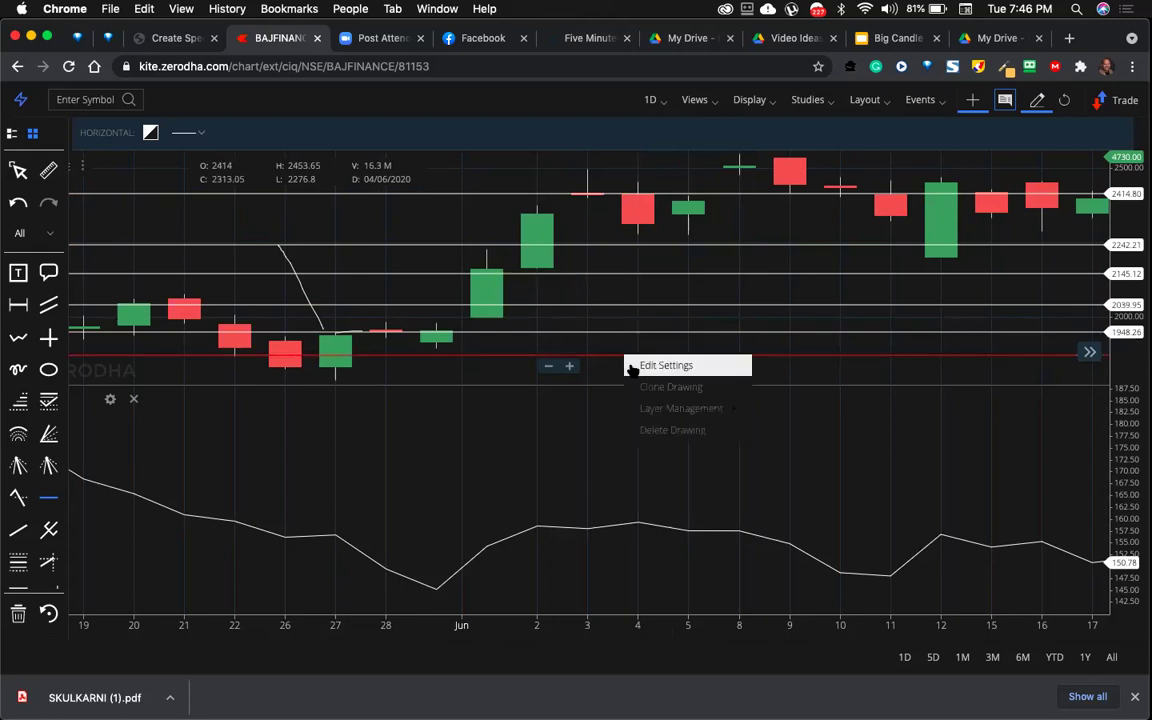
pyautogui.click(640, 427)
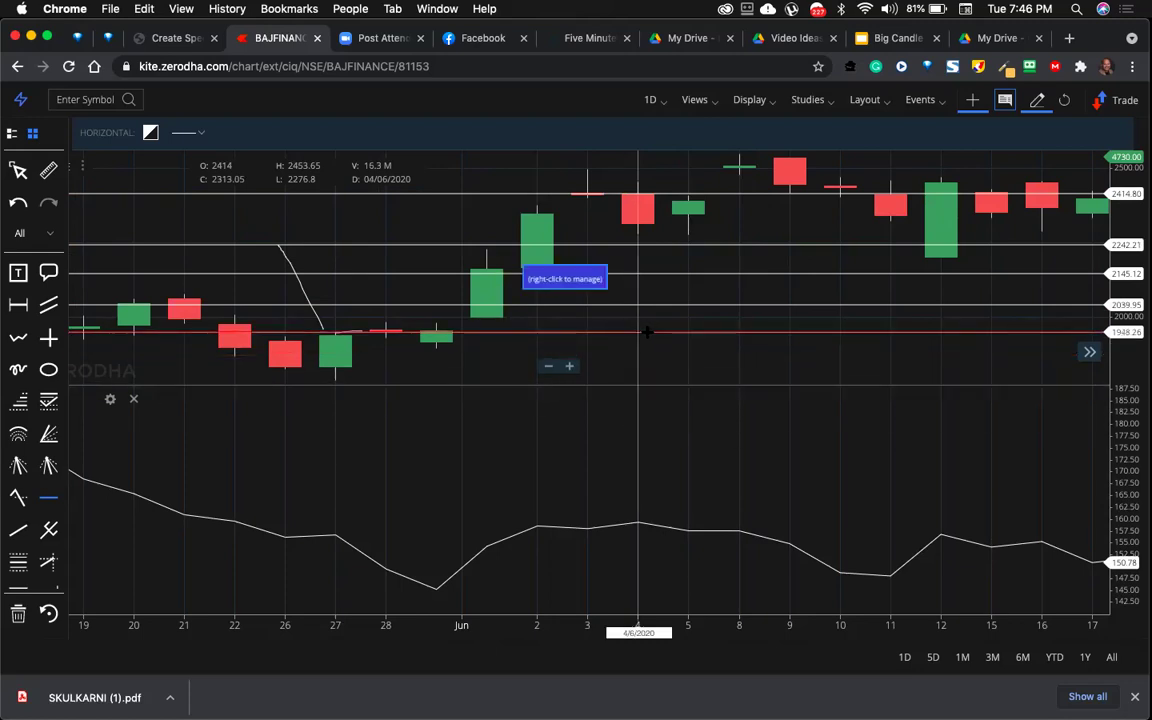
pyautogui.rightClick(647, 332)
pyautogui.click(676, 404)
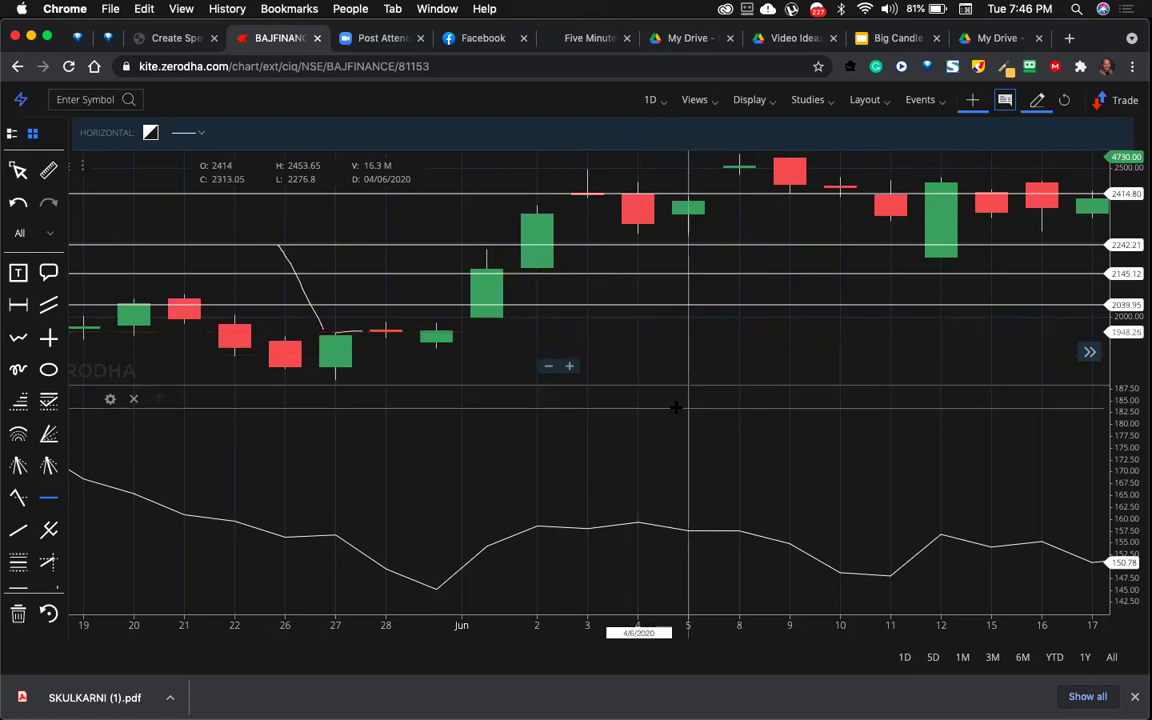
pyautogui.rightClick(679, 303)
pyautogui.click(710, 381)
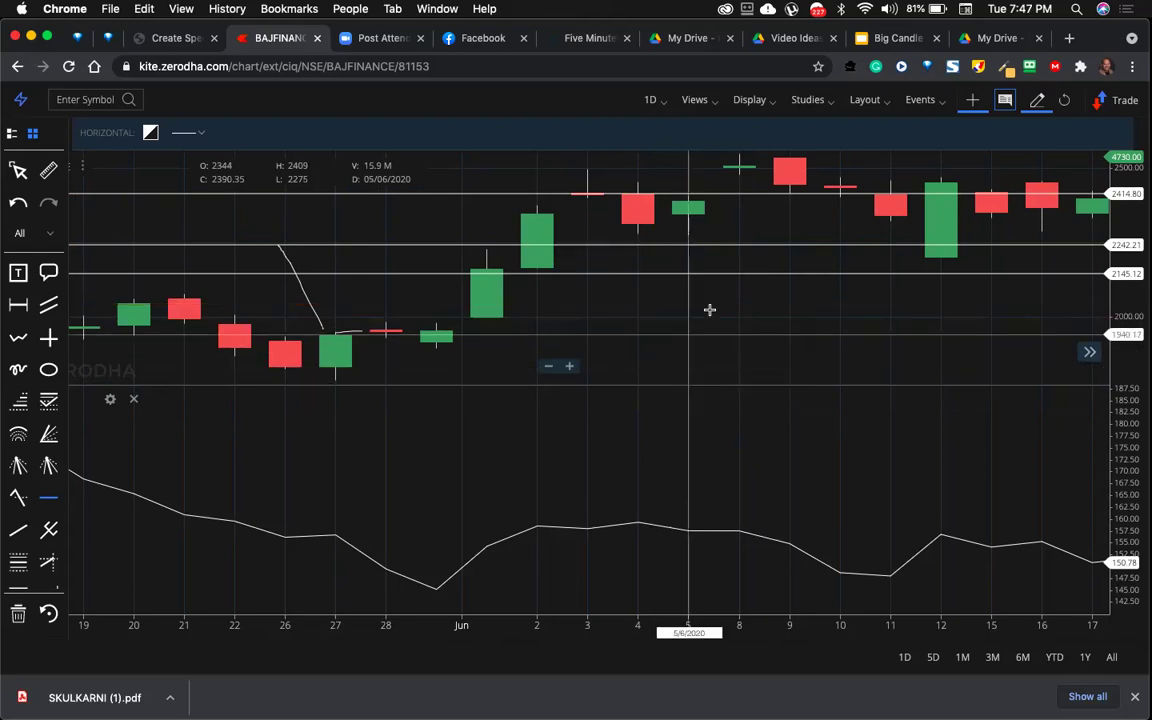
pyautogui.rightClick(709, 271)
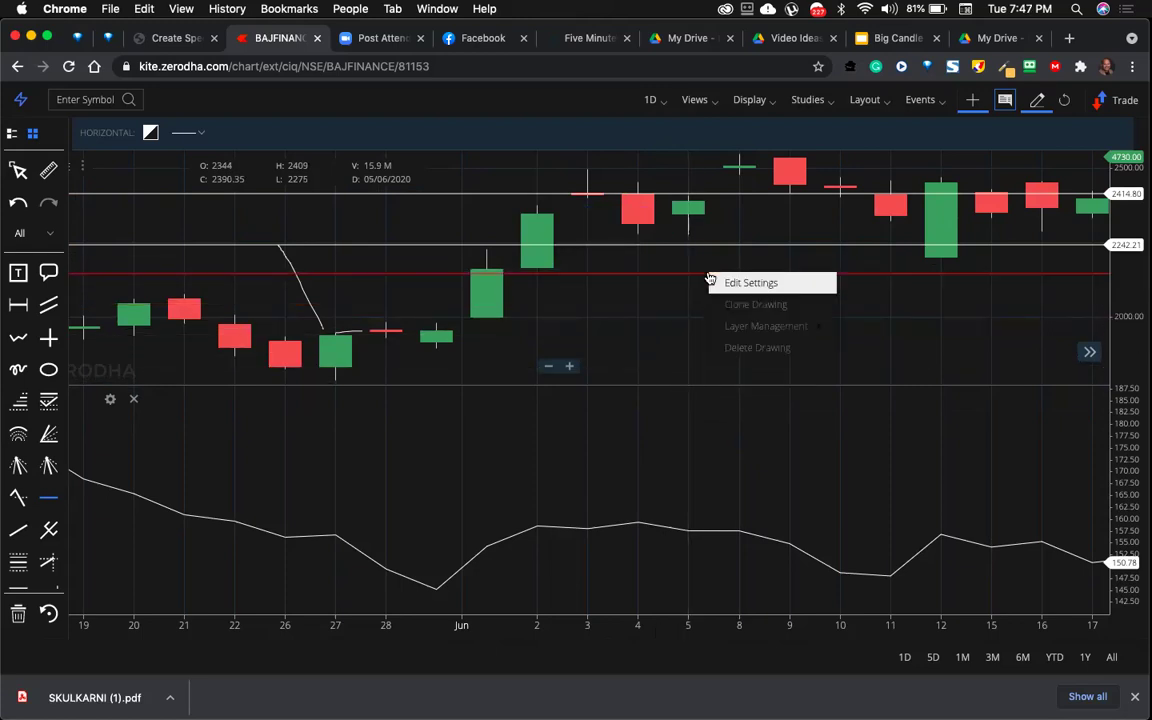
pyautogui.click(718, 342)
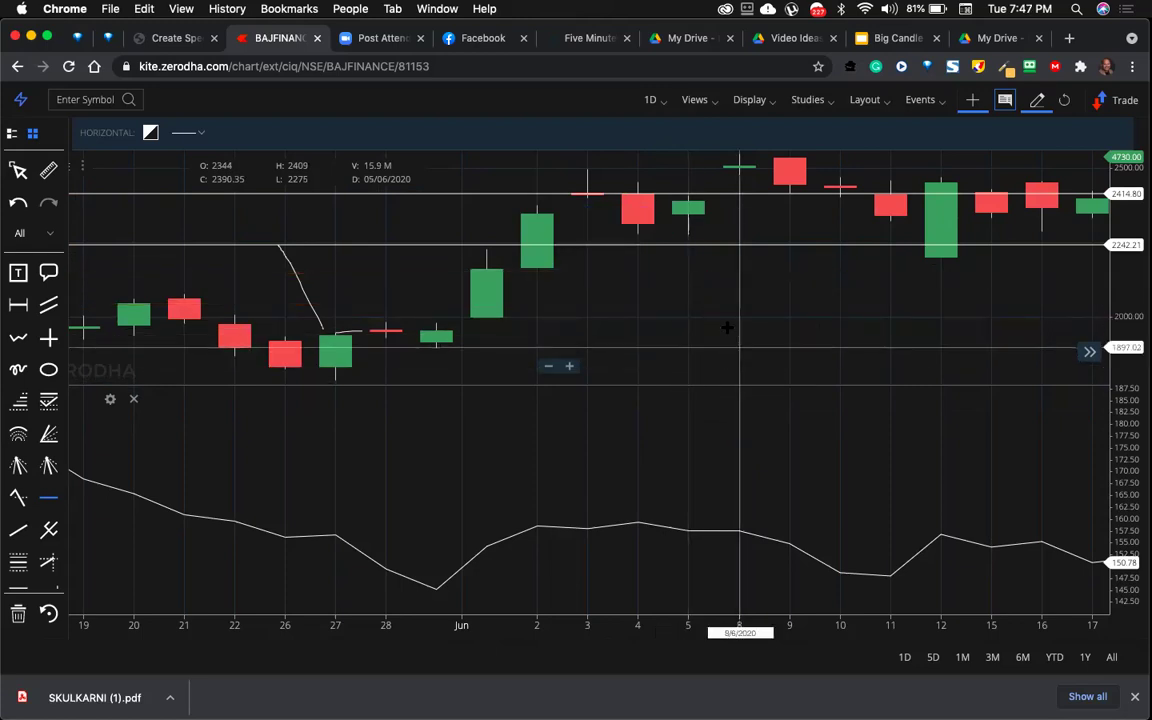
# - Delete the 2242 and 2414 lines and the diagonal trend line, then select the last line
pyautogui.rightClick(725, 245)
pyautogui.click(748, 321)
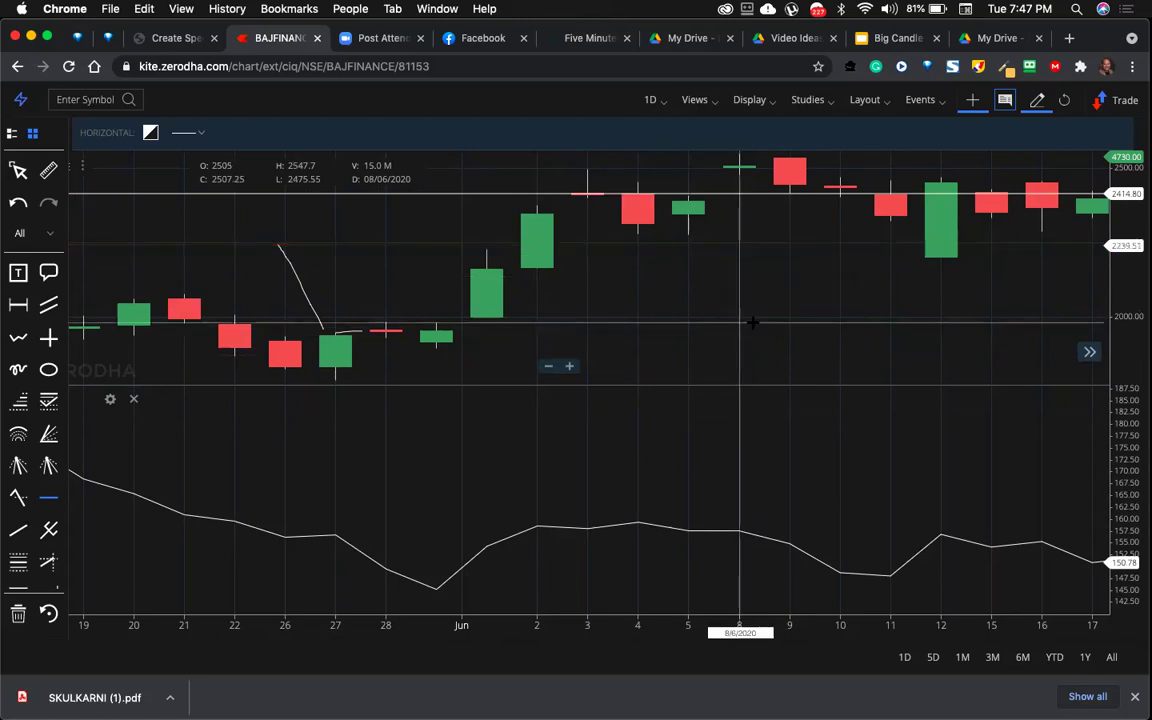
pyautogui.rightClick(760, 195)
pyautogui.click(784, 264)
pyautogui.rightClick(310, 293)
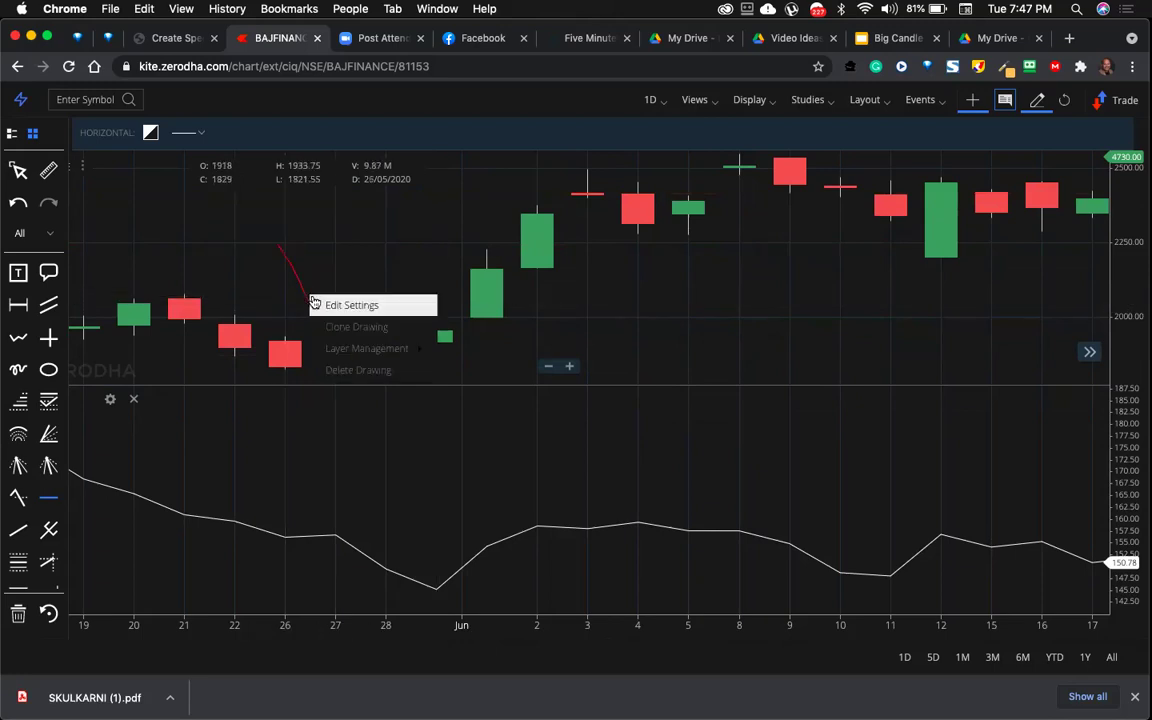
pyautogui.click(334, 365)
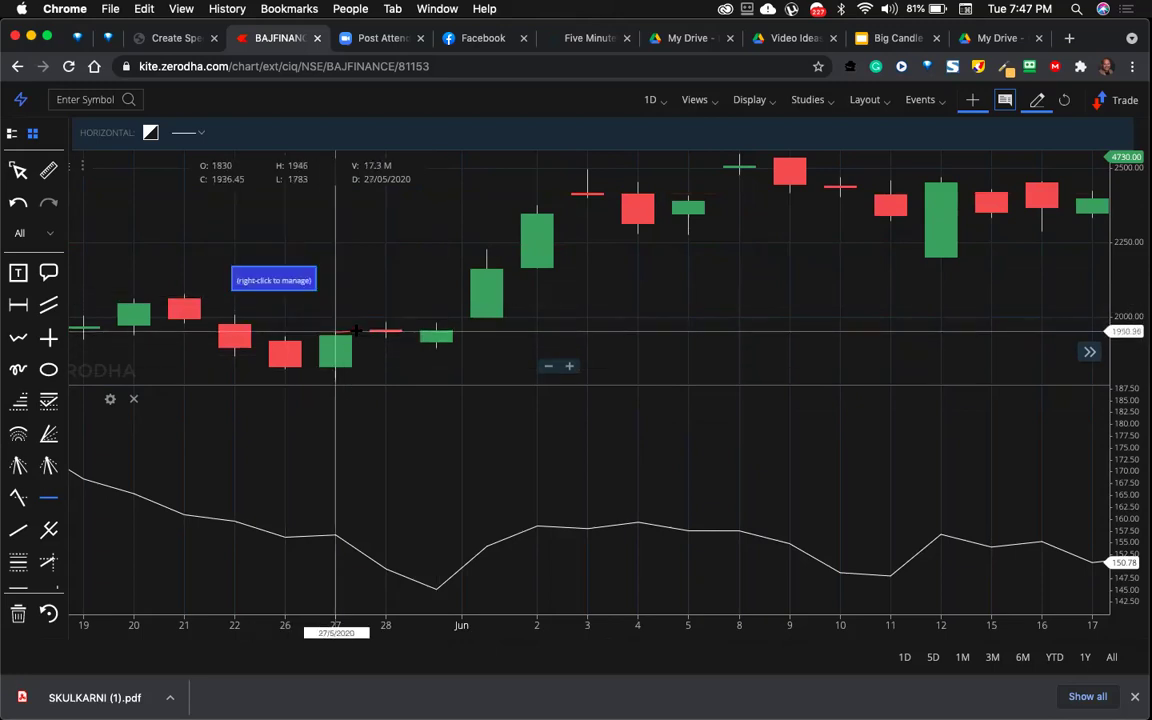
pyautogui.rightClick(355, 330)
# - Remove the last horizontal line, zoom out, and move the chart forward into mid-July 2020
pyautogui.click(388, 404)
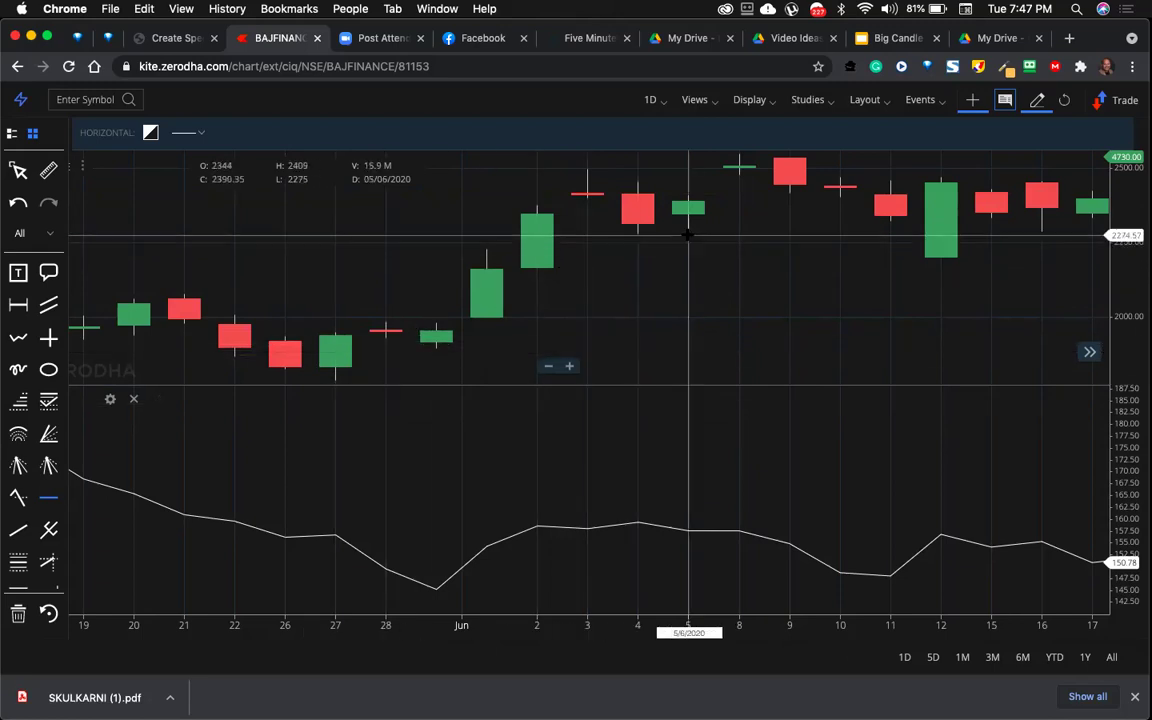
pyautogui.click(547, 366)
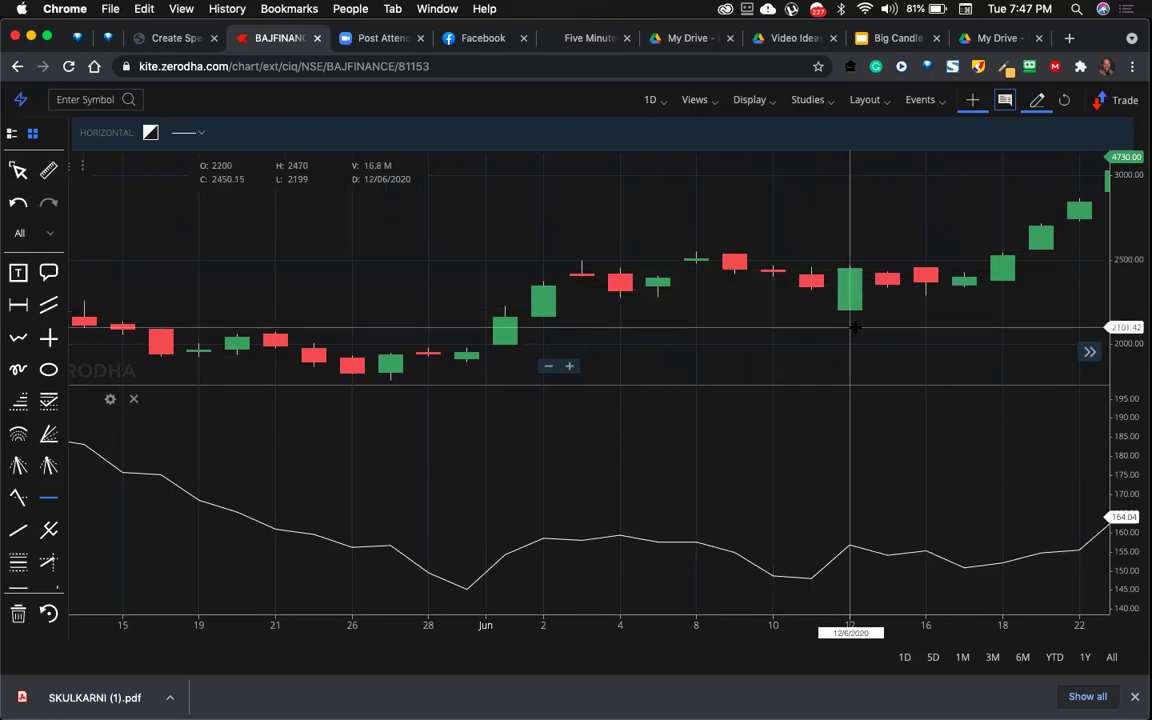
pyautogui.hscroll(5, 829, 248)
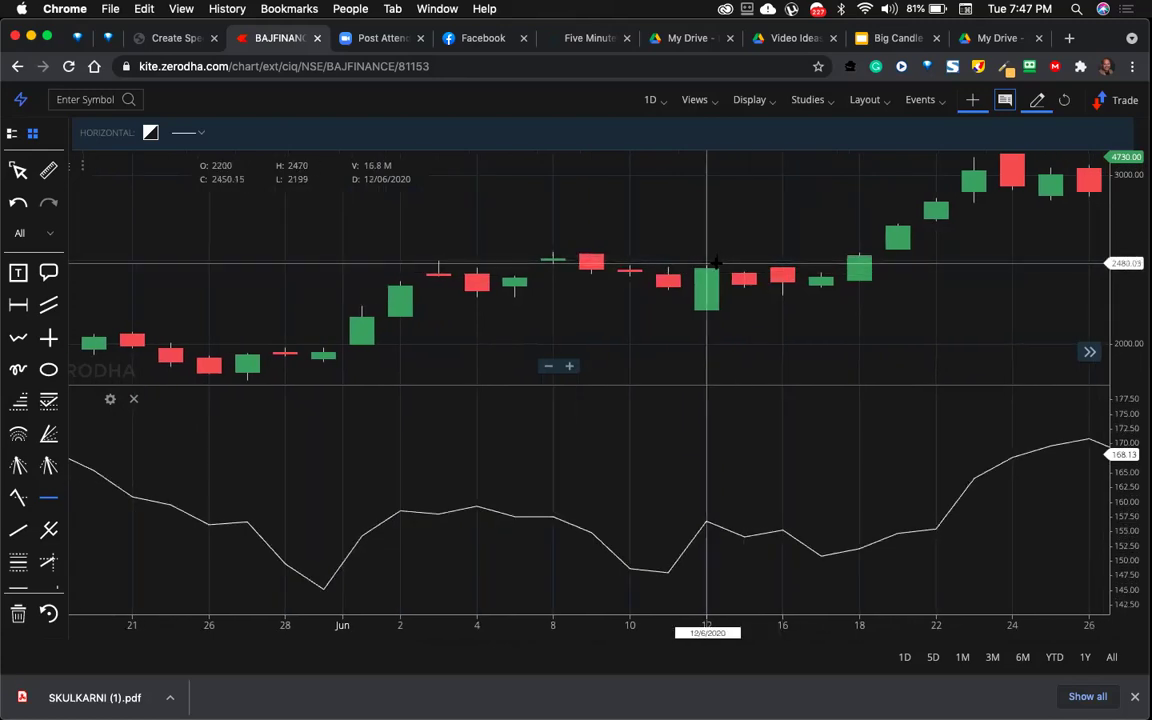
pyautogui.hscroll(10, 953, 187)
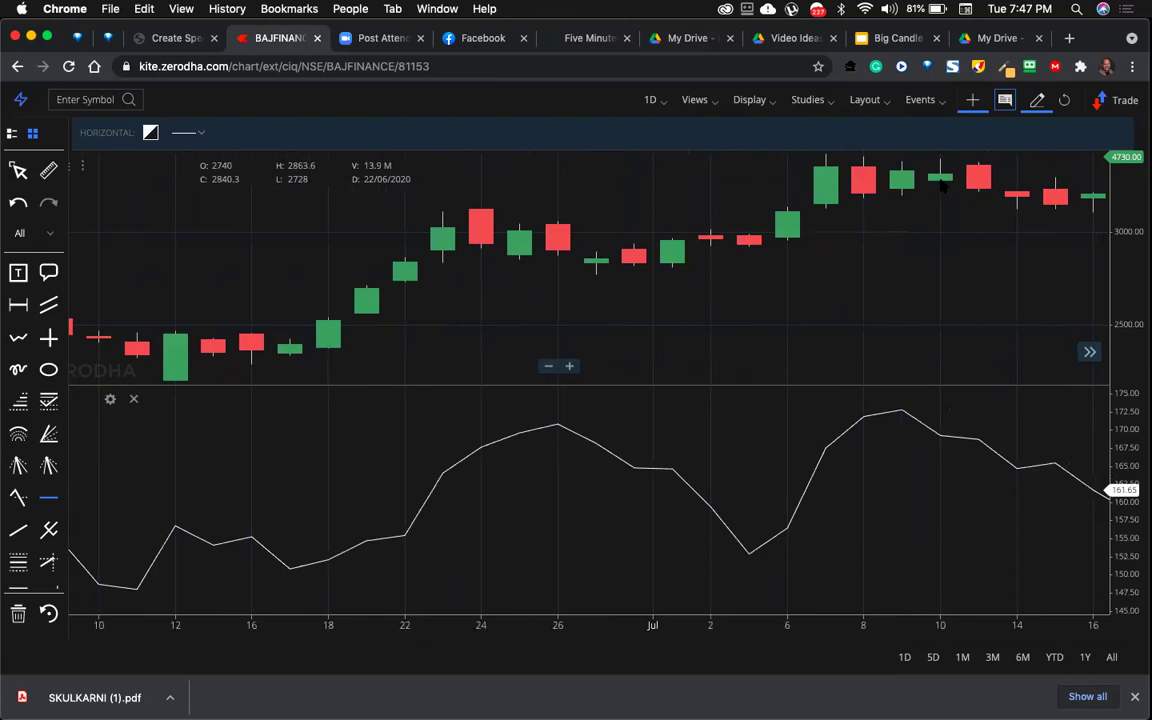
# - Doodle a circle around the two candles near 1 July, then delete it
pyautogui.click(18, 369)
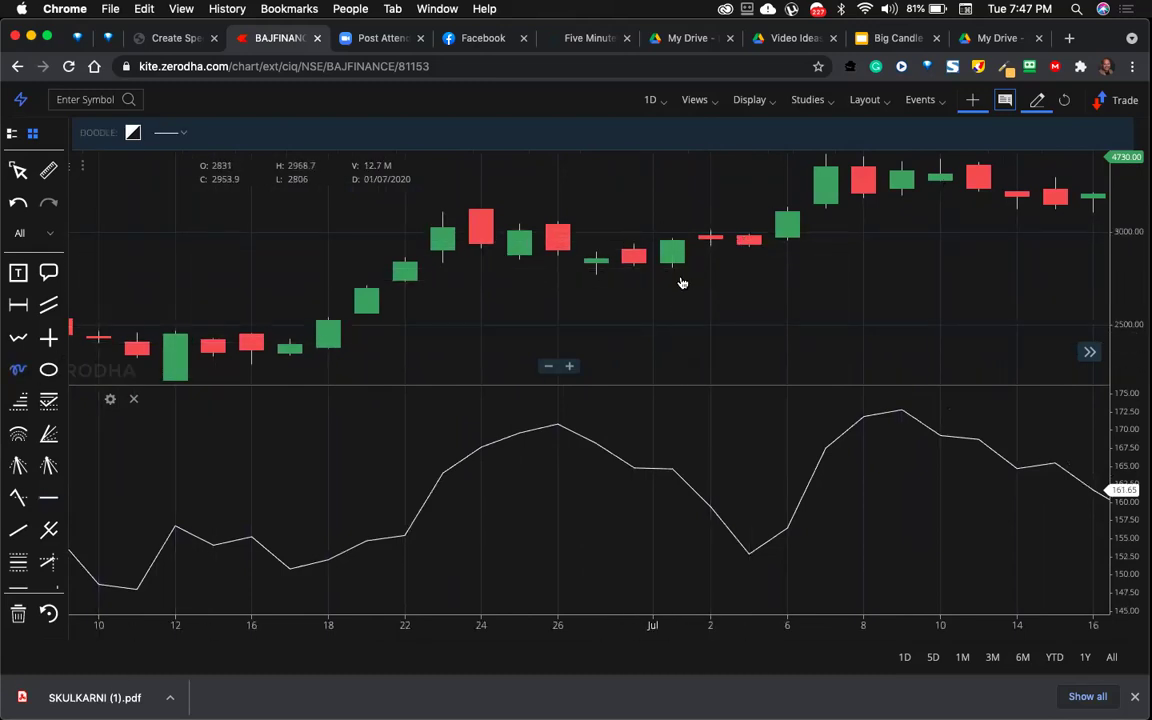
pyautogui.moveTo(684, 276)
pyautogui.mouseDown()
pyautogui.moveTo(695, 230)
pyautogui.moveTo(620, 231)
pyautogui.moveTo(623, 274)
pyautogui.moveTo(689, 287)
pyautogui.mouseUp()
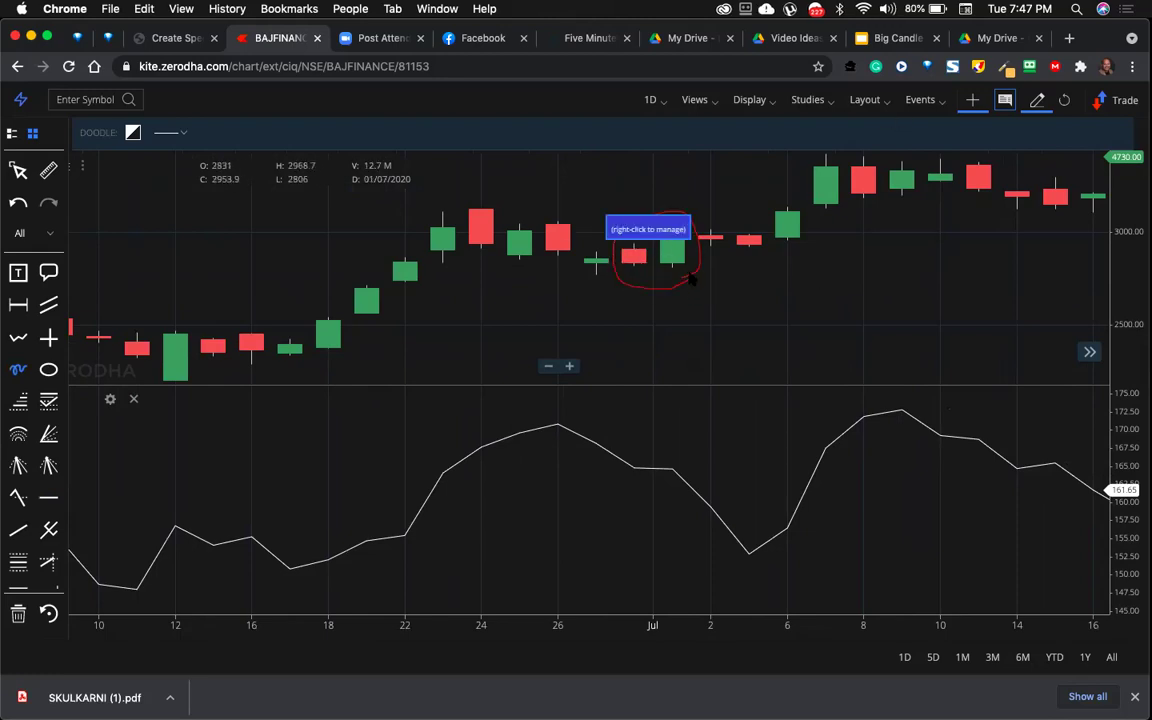
pyautogui.rightClick(690, 281)
pyautogui.click(725, 306)
# - Move the chart ahead to January–February 2021 and circle the big candles around 1 February
pyautogui.hscroll(5, 787, 272)
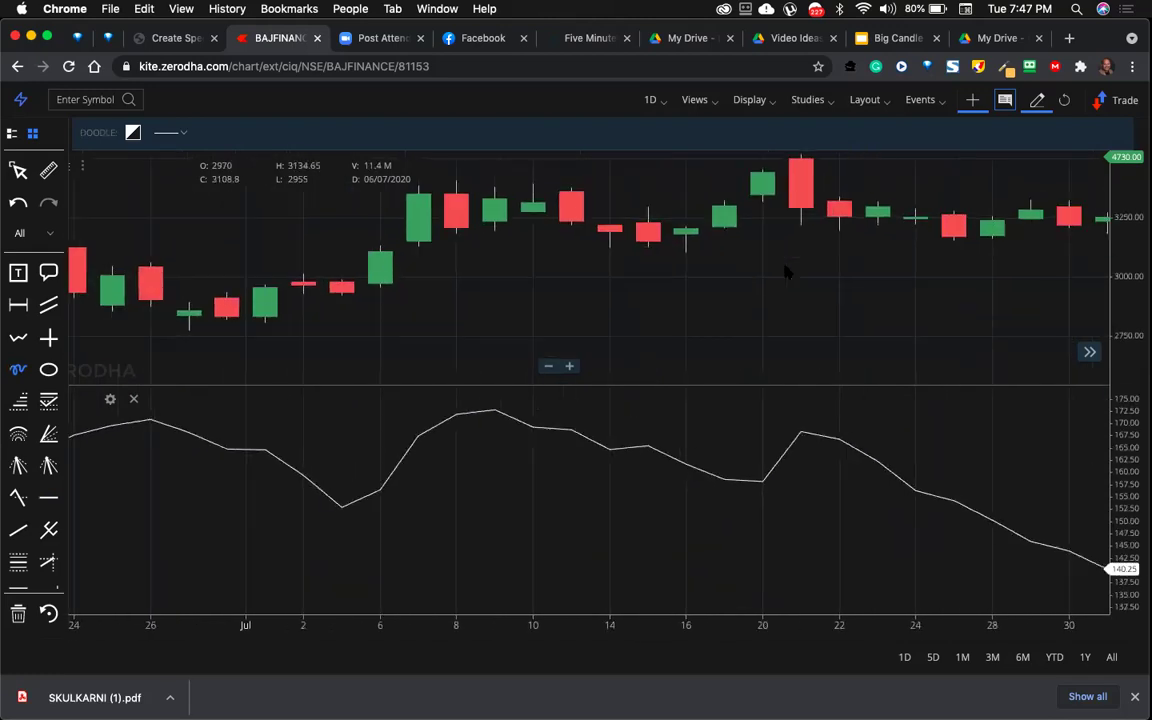
pyautogui.hscroll(10, 787, 272)
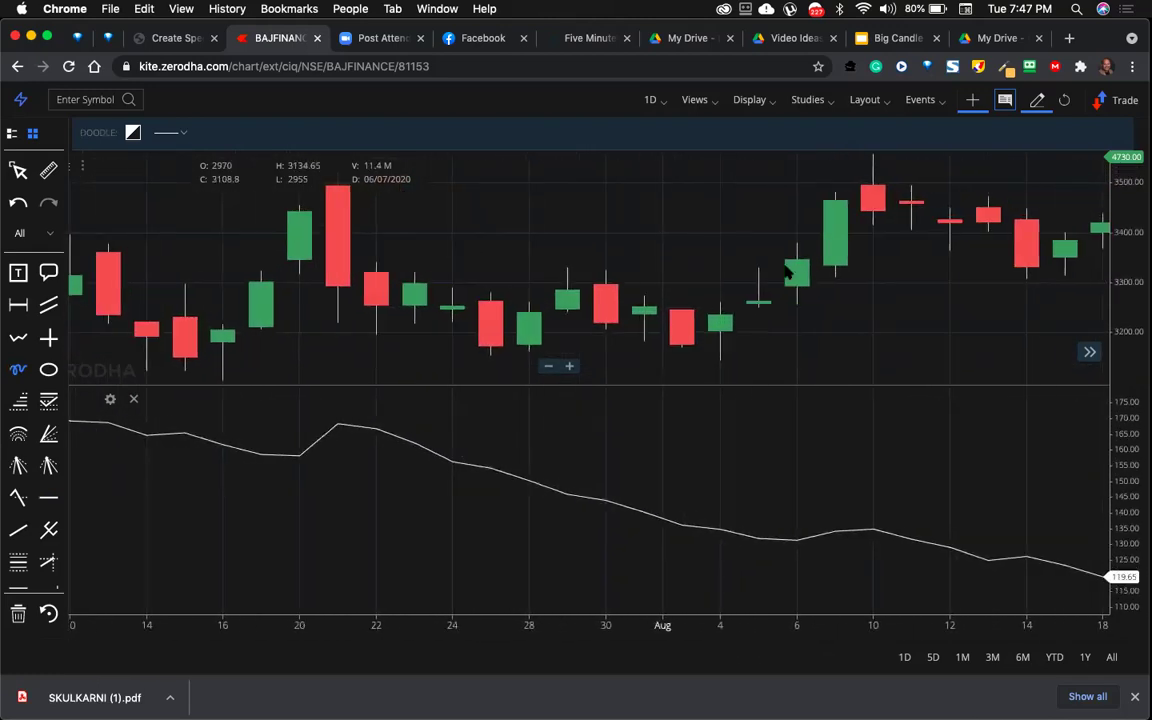
pyautogui.hscroll(10, 787, 272)
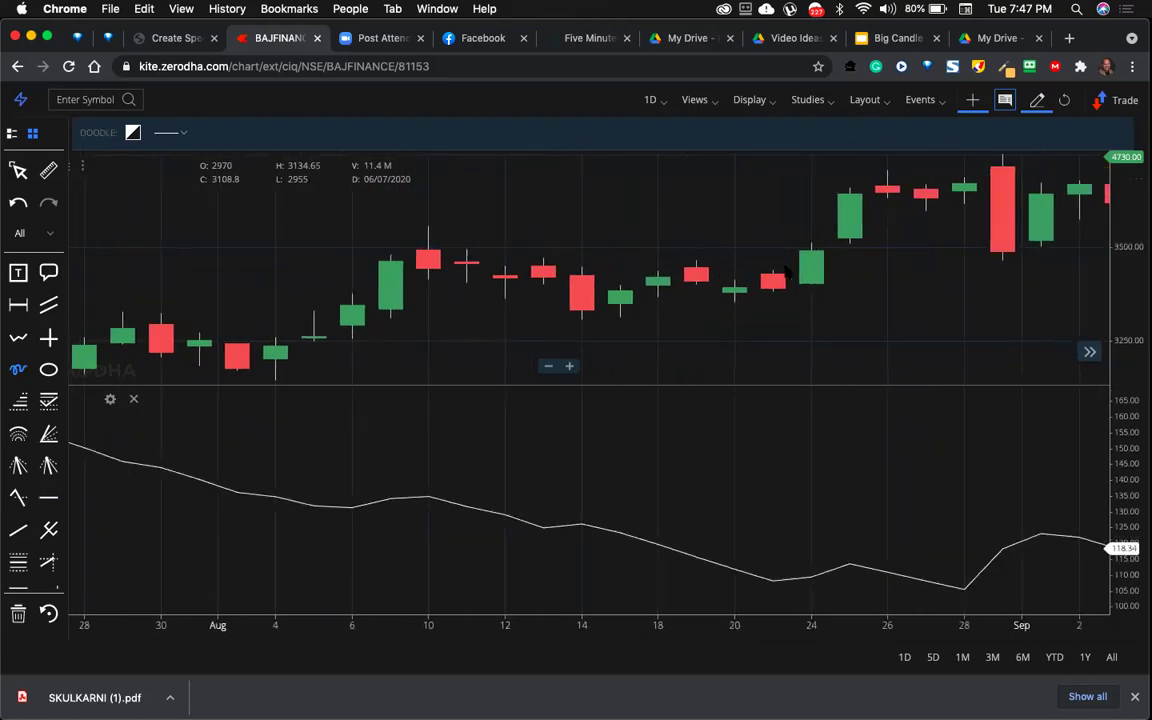
pyautogui.hscroll(10, 787, 272)
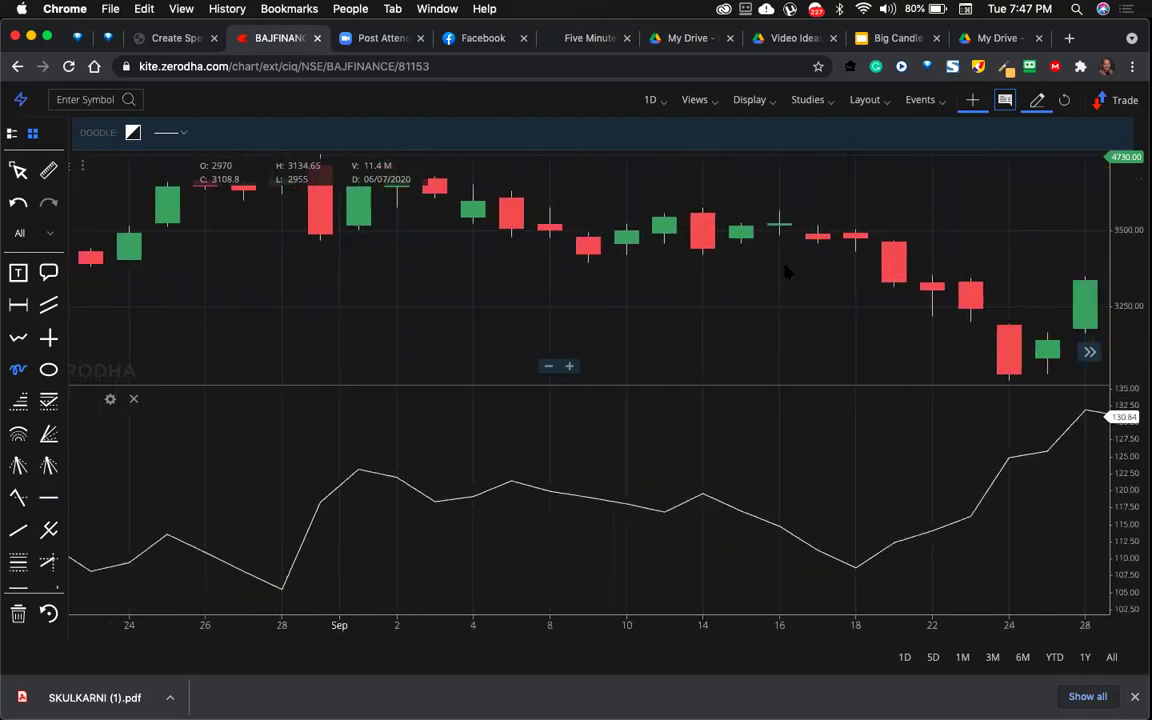
pyautogui.hscroll(10, 787, 272)
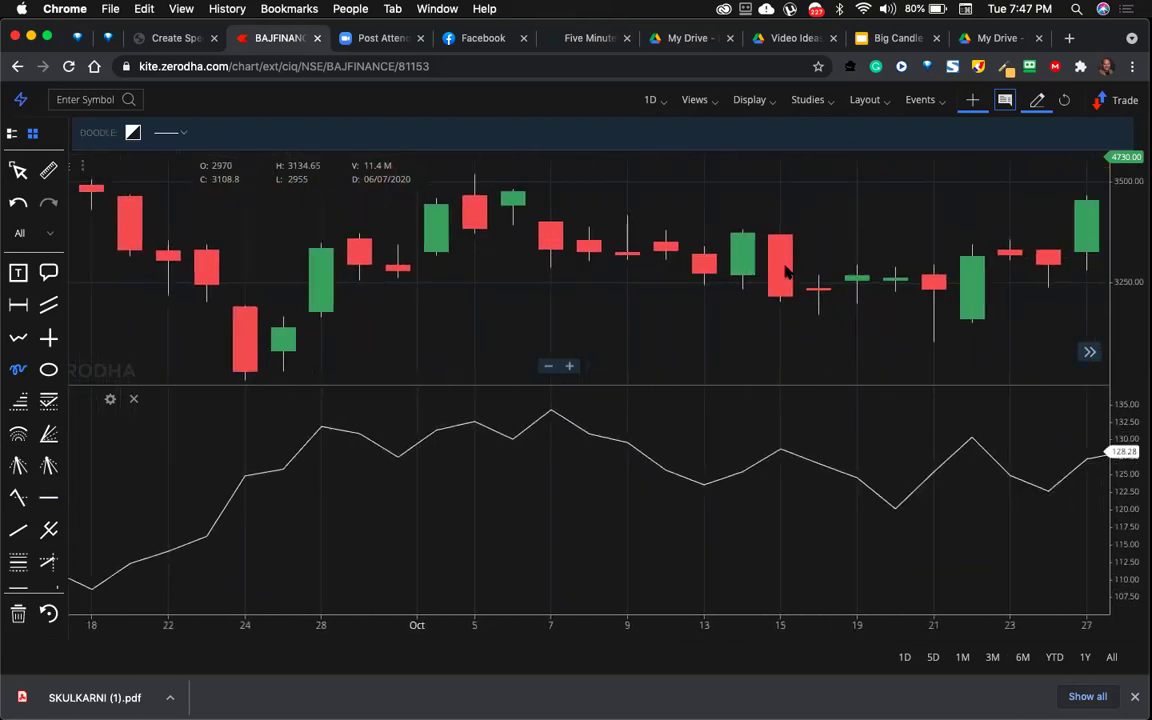
pyautogui.hscroll(10, 787, 272)
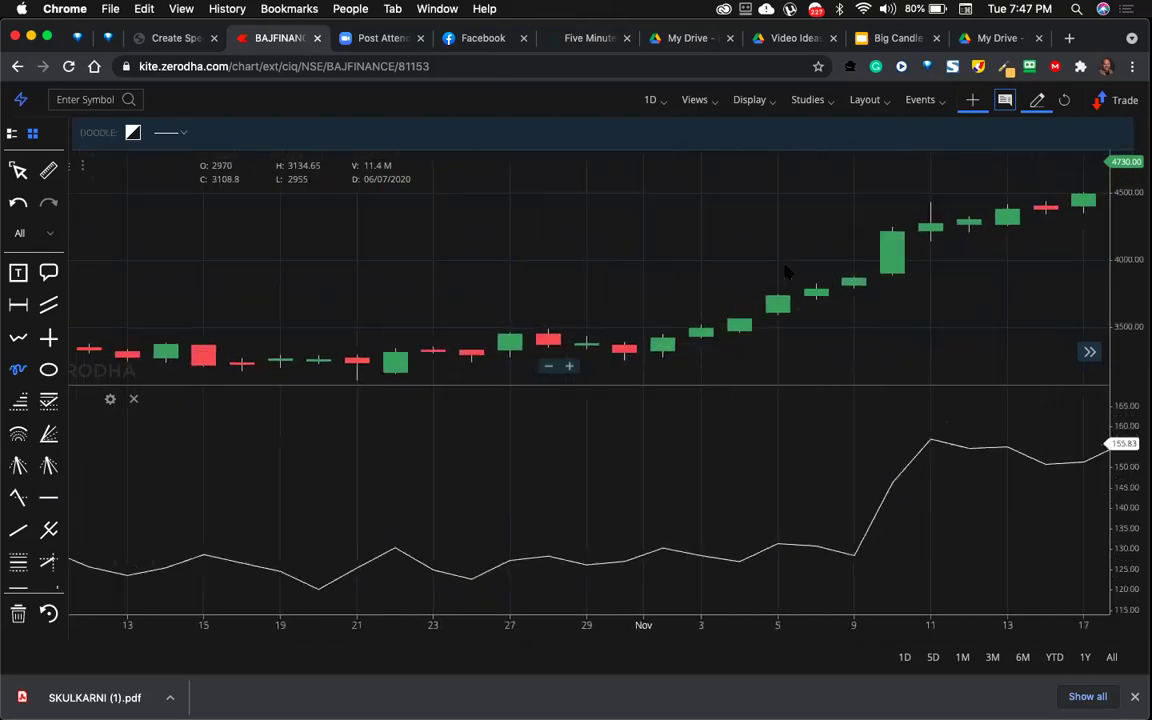
pyautogui.hscroll(10, 787, 272)
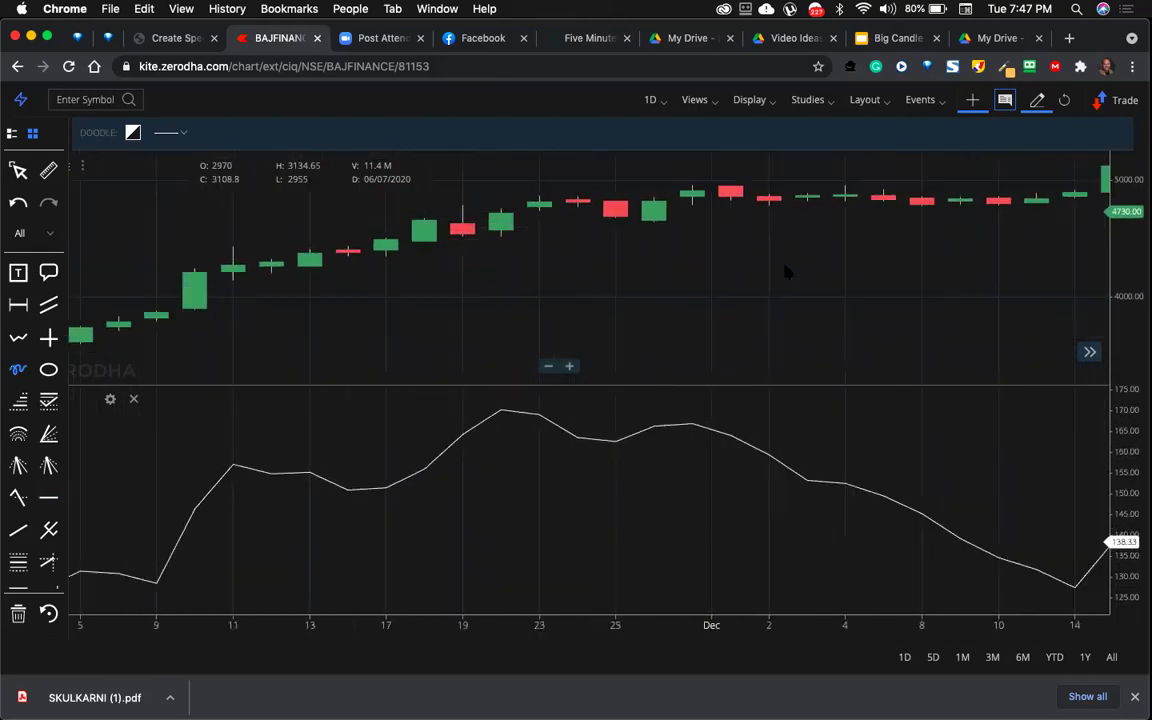
pyautogui.hscroll(8, 787, 272)
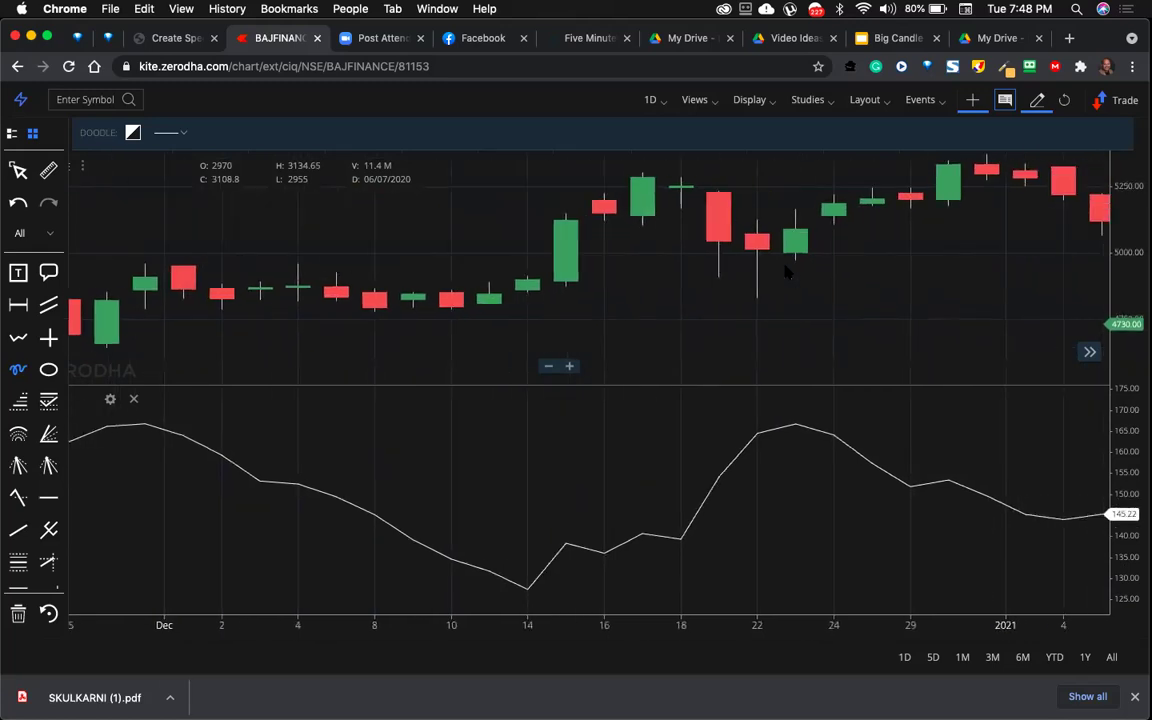
pyautogui.hscroll(2, 785, 266)
pyautogui.hscroll(10, 785, 270)
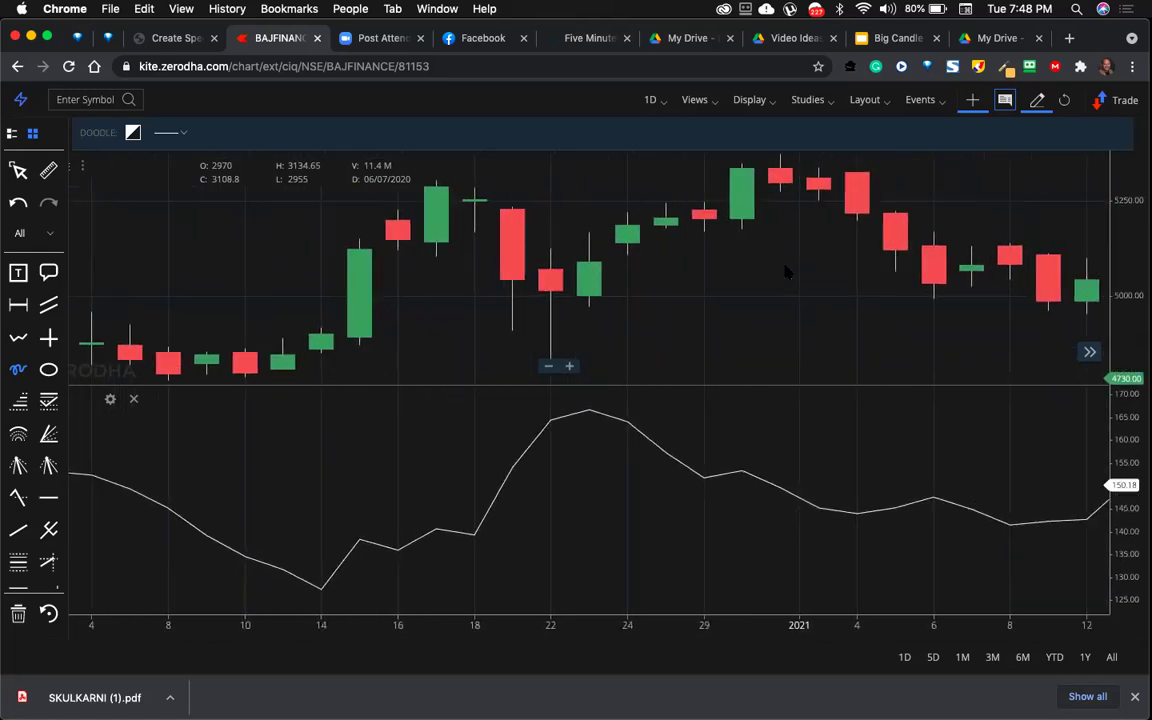
pyautogui.hscroll(10, 787, 272)
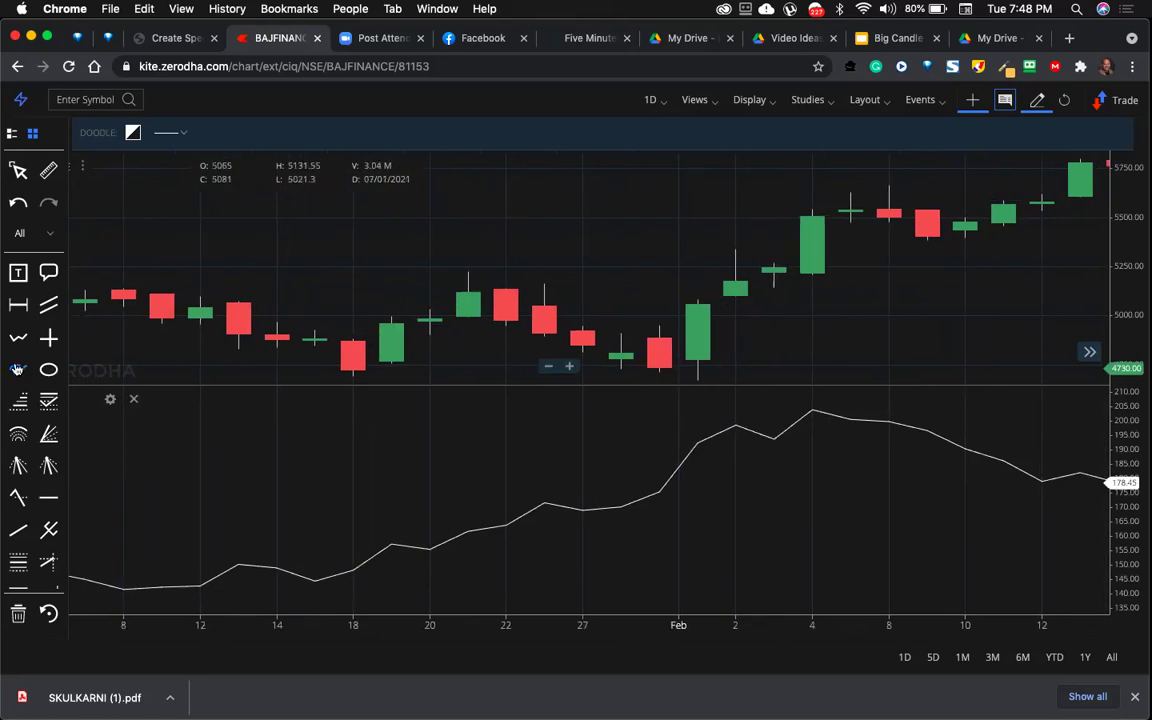
pyautogui.moveTo(722, 345)
pyautogui.mouseDown()
pyautogui.moveTo(681, 283)
pyautogui.moveTo(632, 330)
pyautogui.moveTo(665, 378)
pyautogui.moveTo(720, 372)
pyautogui.moveTo(712, 337)
pyautogui.mouseUp()
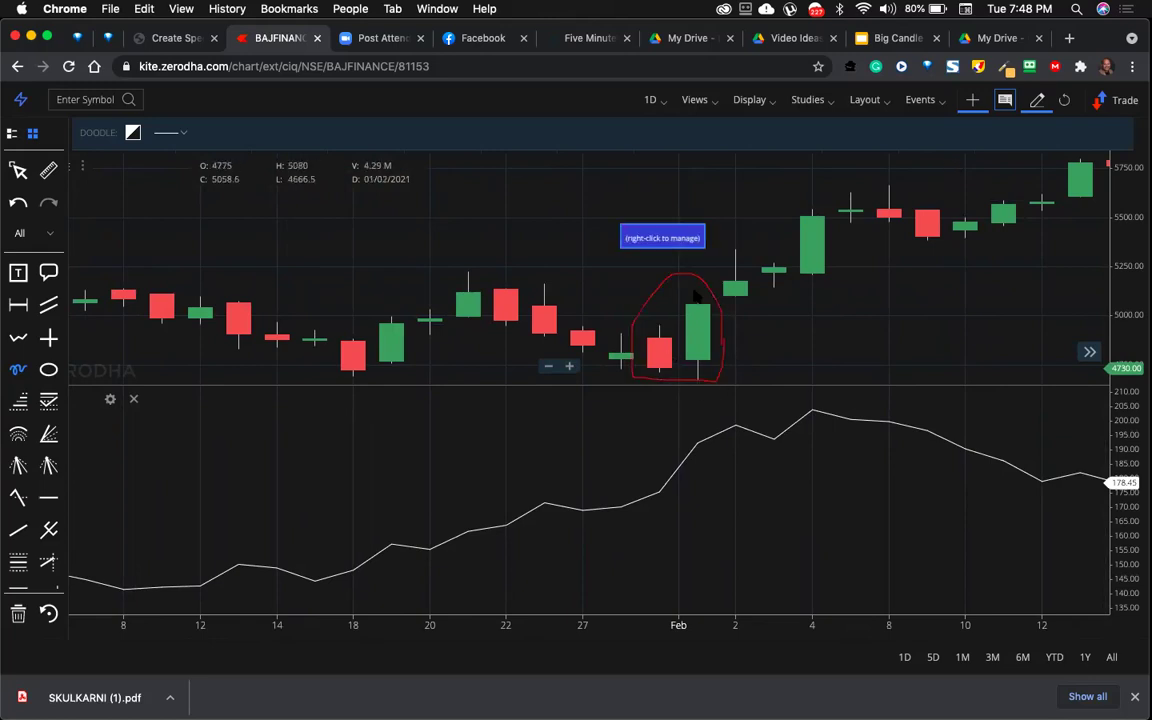
# - Delete the drawn doodle and remove the ATR (14) study from the chart
pyautogui.rightClick(706, 288)
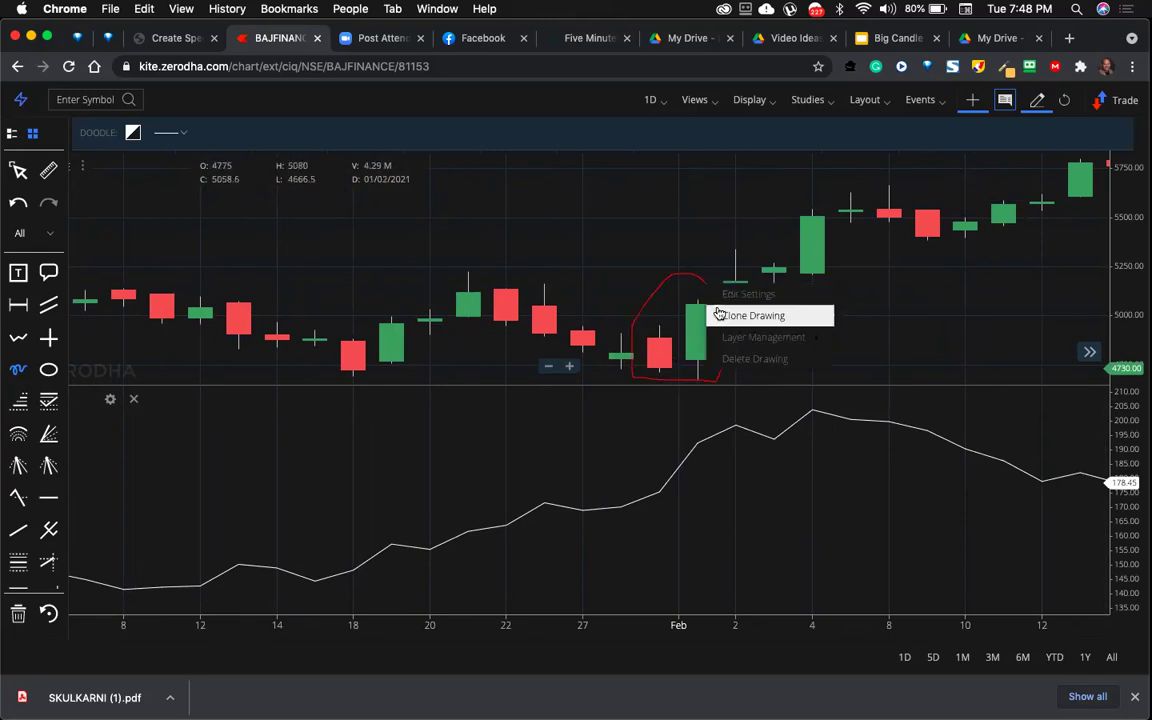
pyautogui.click(728, 357)
pyautogui.click(833, 105)
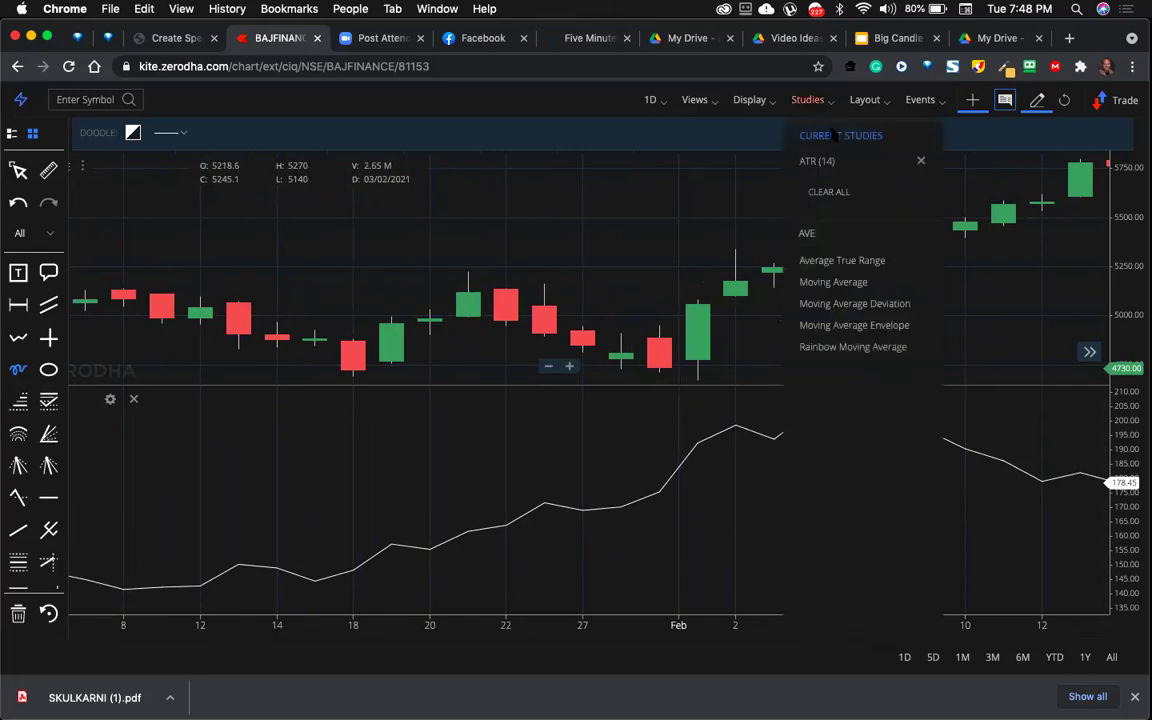
pyautogui.click(922, 164)
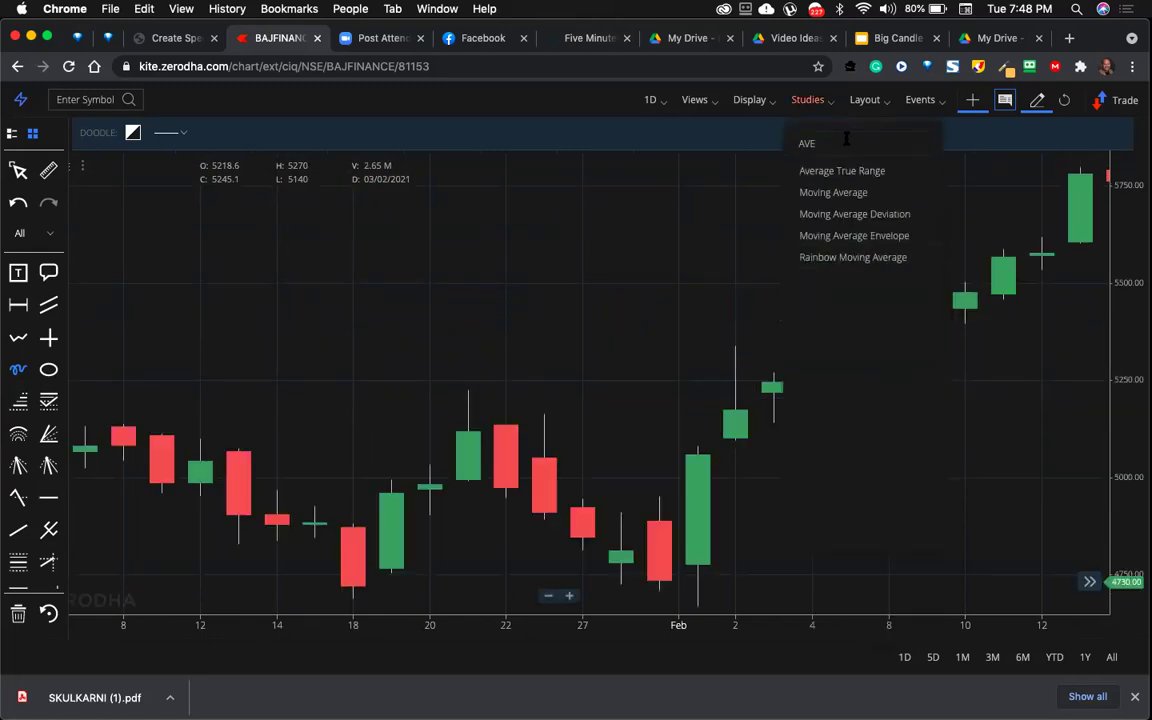
# - Add a Moving Average study with period 200 and zoom out to show it
pyautogui.press('BackSpace')
pyautogui.press('BackSpace')
pyautogui.press('BackSpace')
pyautogui.write('MOV')
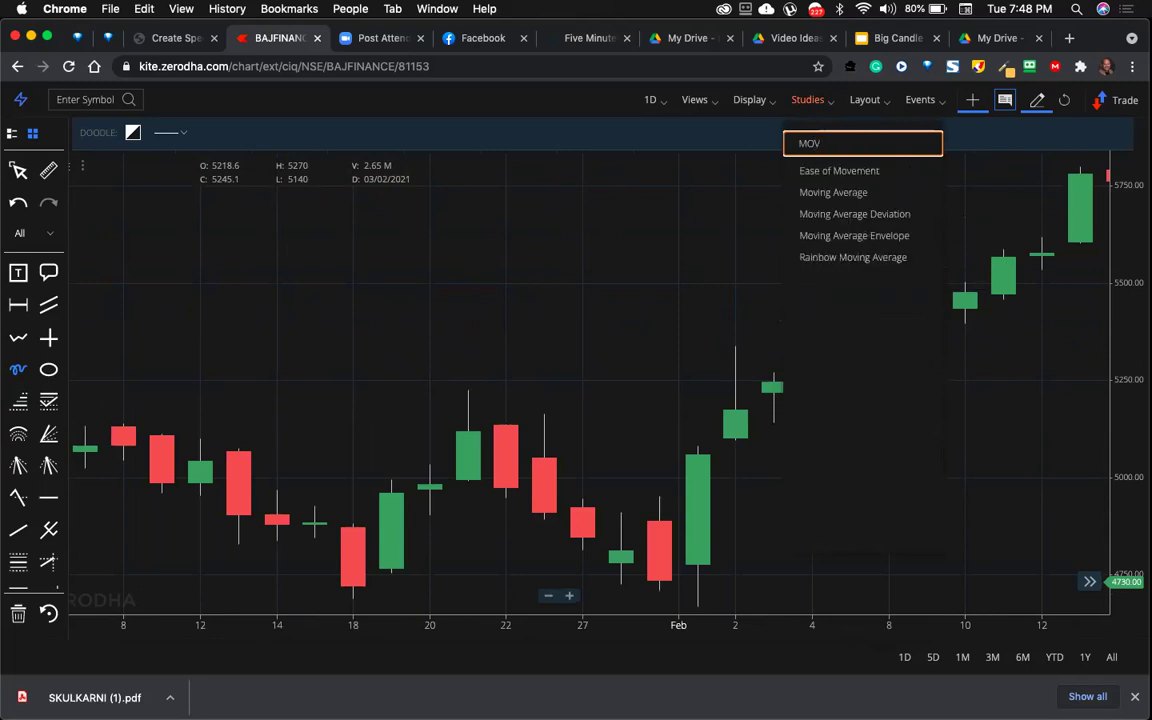
pyautogui.click(833, 192)
pyautogui.click(614, 243)
pyautogui.press('BackSpace')
pyautogui.press('BackSpace')
pyautogui.write('200')
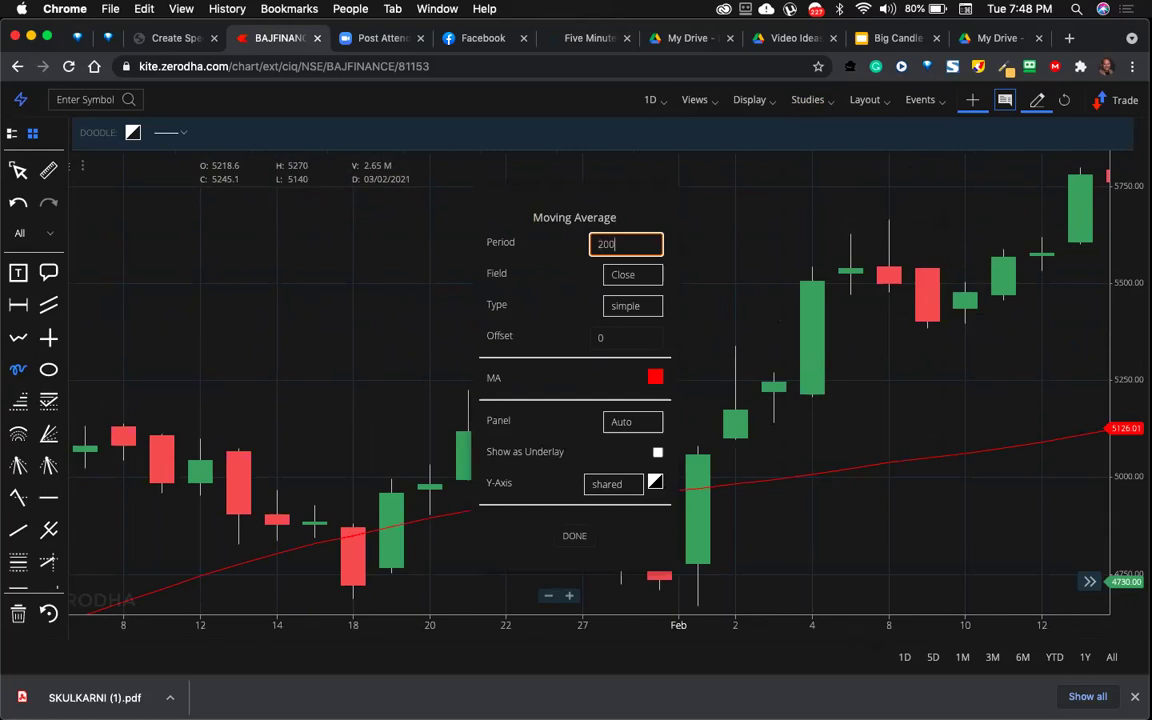
pyautogui.click(575, 535)
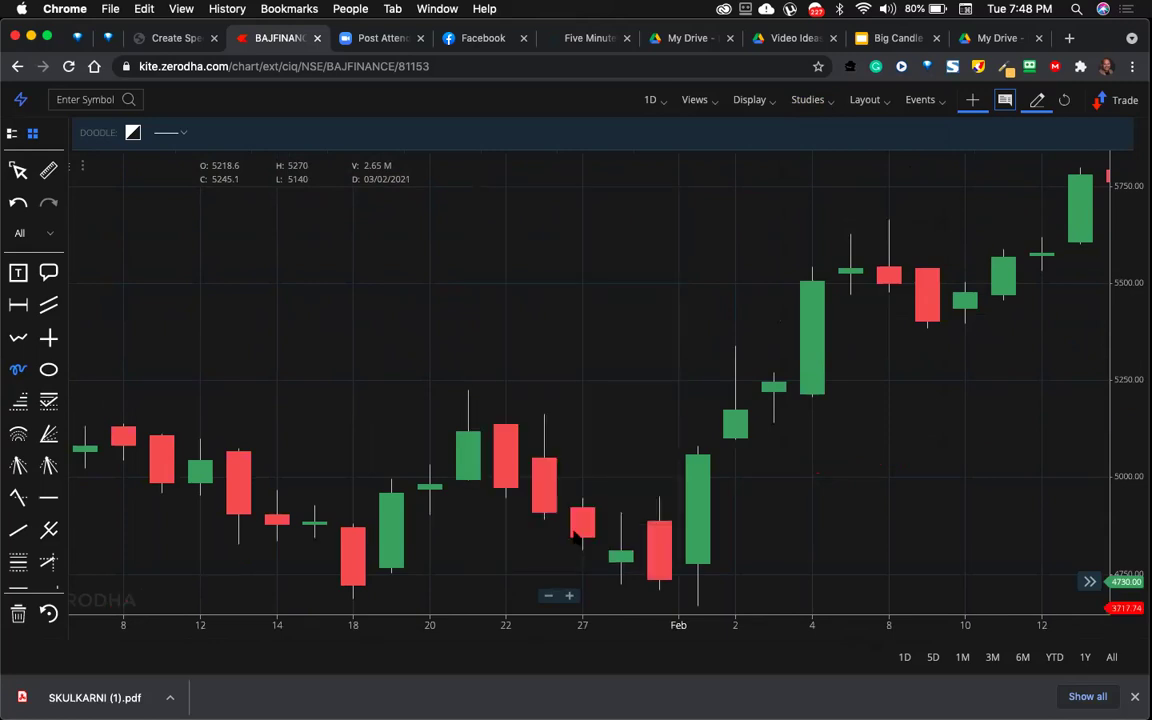
pyautogui.click(546, 596)
pyautogui.click(546, 596)
pyautogui.click(546, 596)
# - Reopen the moving average settings and change its period to 211
pyautogui.click(834, 101)
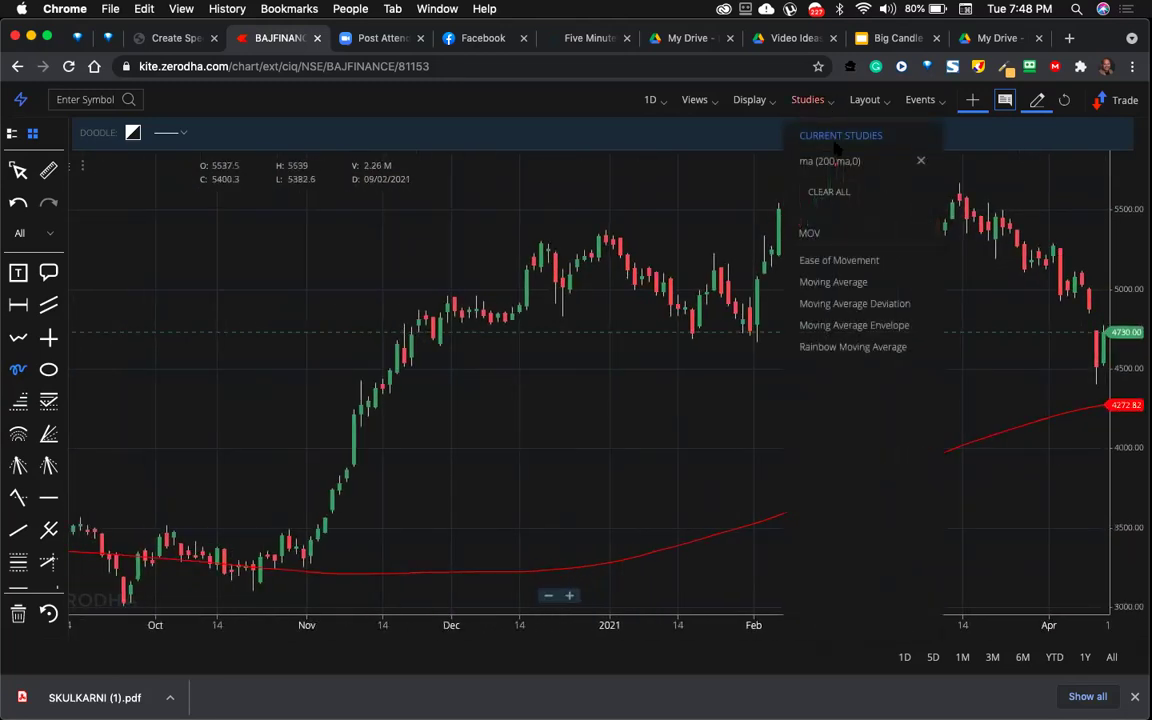
pyautogui.click(830, 161)
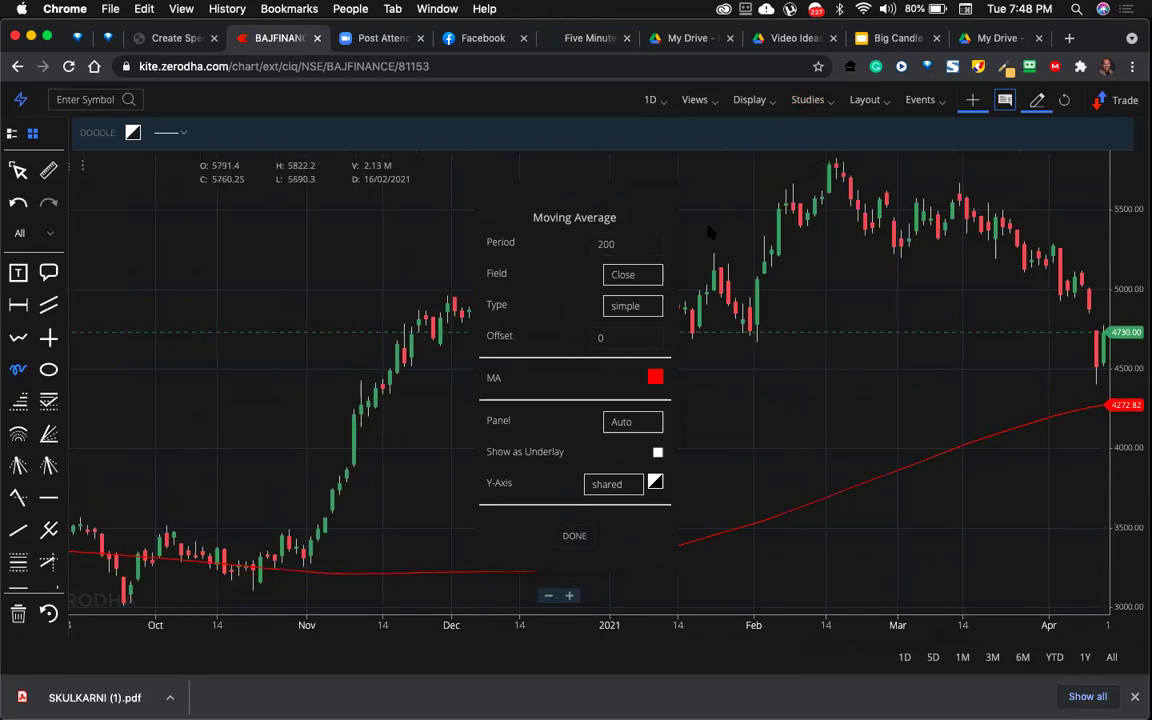
pyautogui.click(625, 244)
pyautogui.press('BackSpace')
pyautogui.press('BackSpace')
pyautogui.write('11')
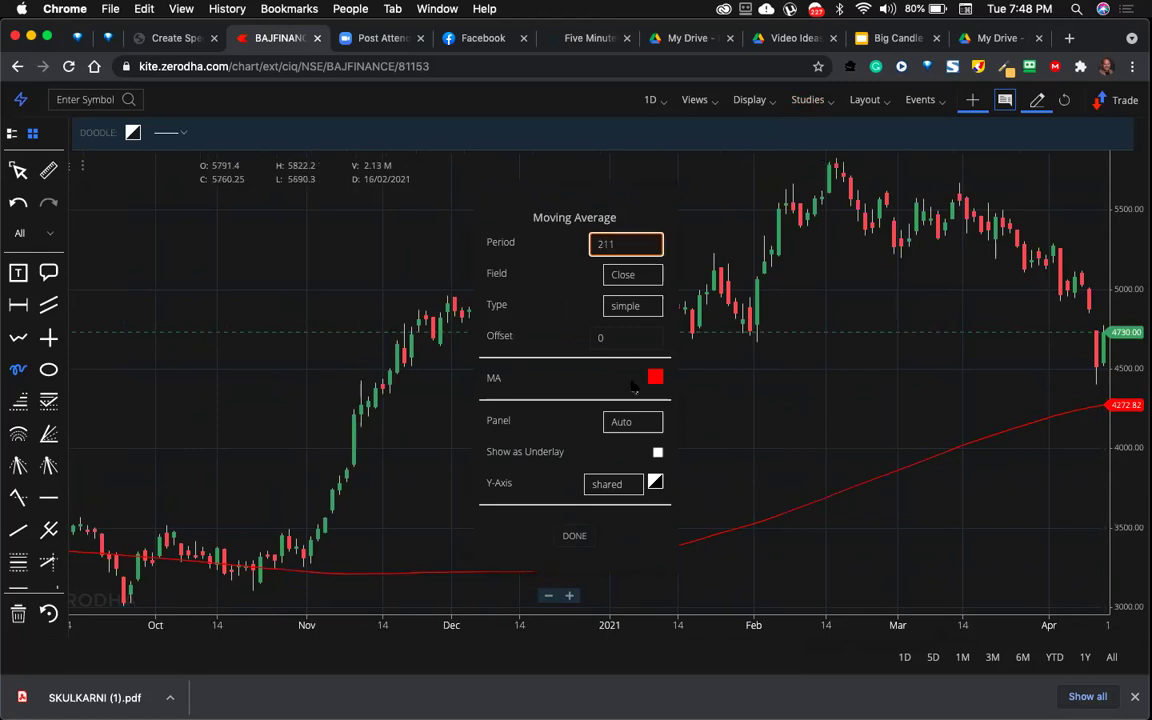
# - Apply the 211-period average and pan the BAJFINANCE chart to May–early September 2019
pyautogui.click(575, 537)
pyautogui.hscroll(3, 705, 407)
pyautogui.hscroll(-10, 705, 407)
pyautogui.hscroll(-10, 705, 407)
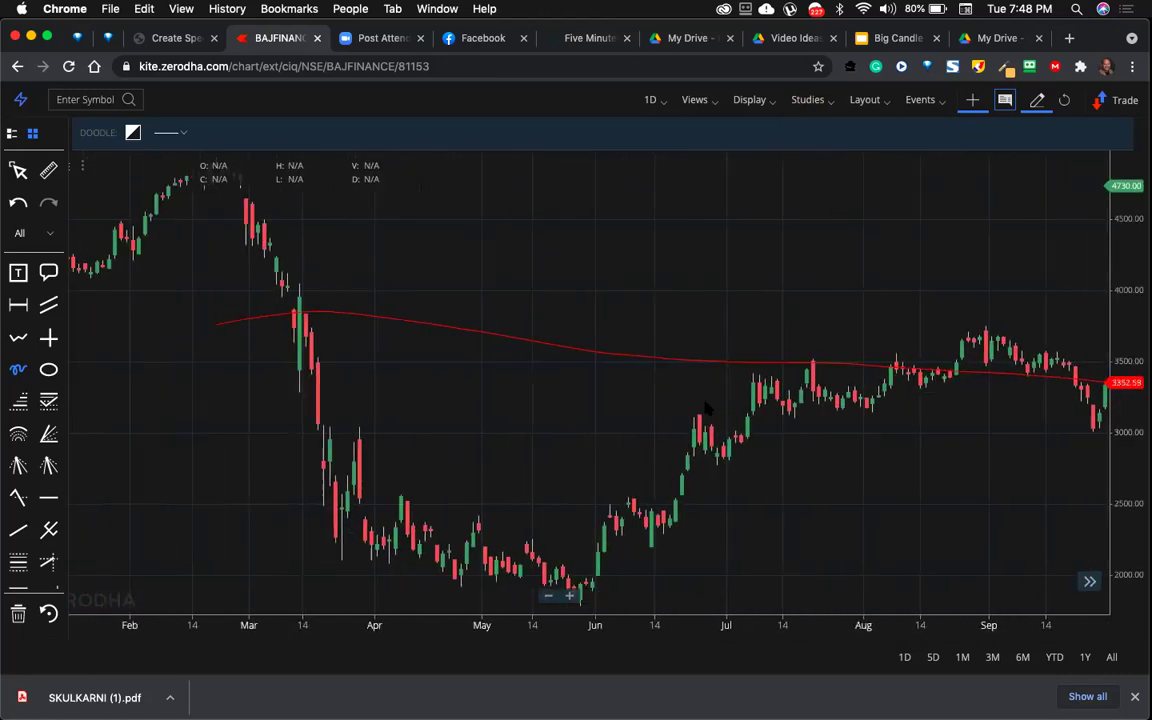
pyautogui.hscroll(-8, 705, 407)
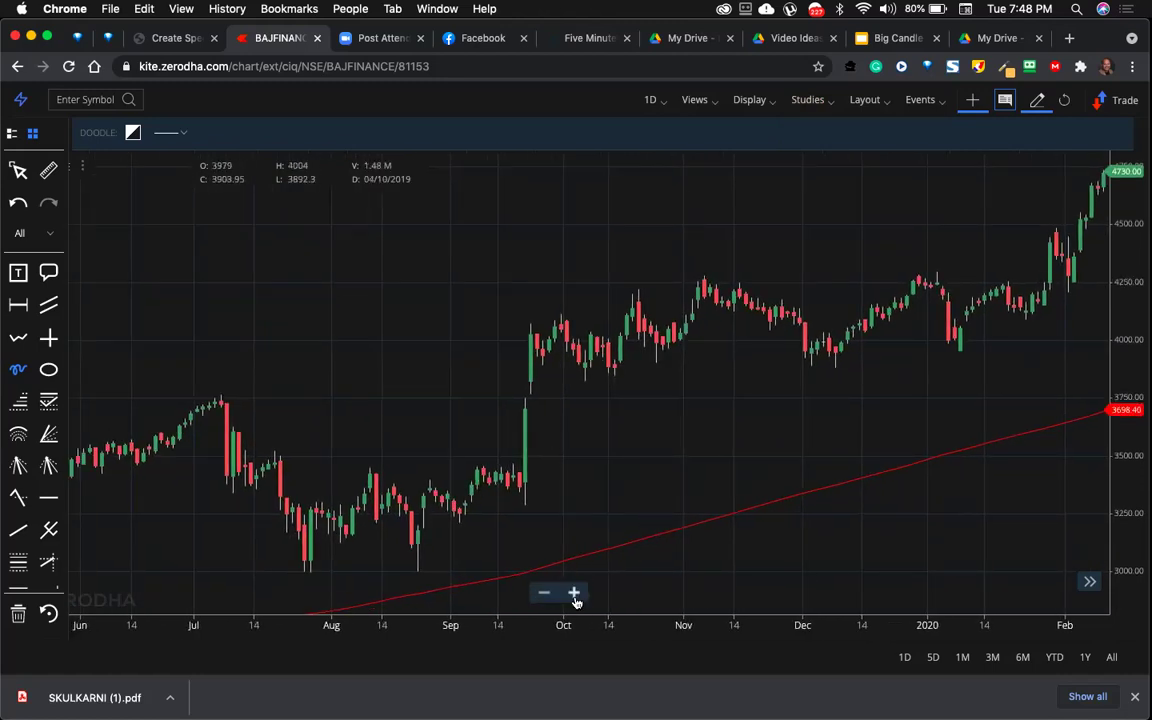
pyautogui.scroll(3, 550, 545)
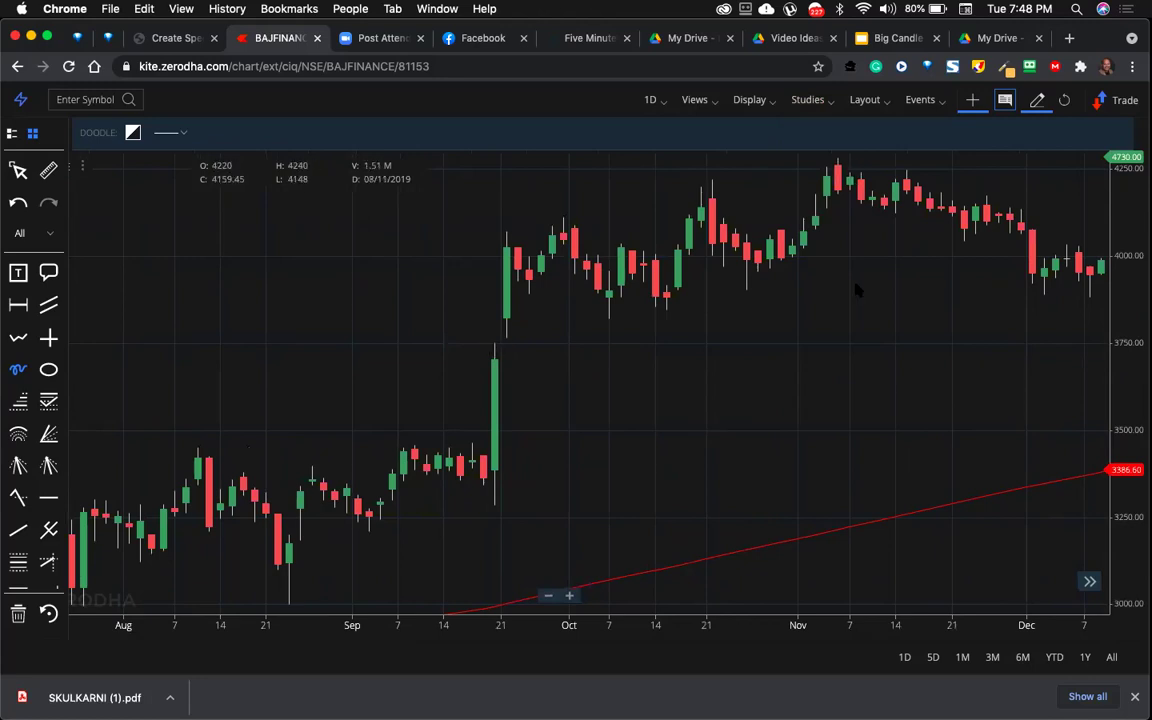
pyautogui.hscroll(5, 856, 288)
pyautogui.hscroll(10, 856, 289)
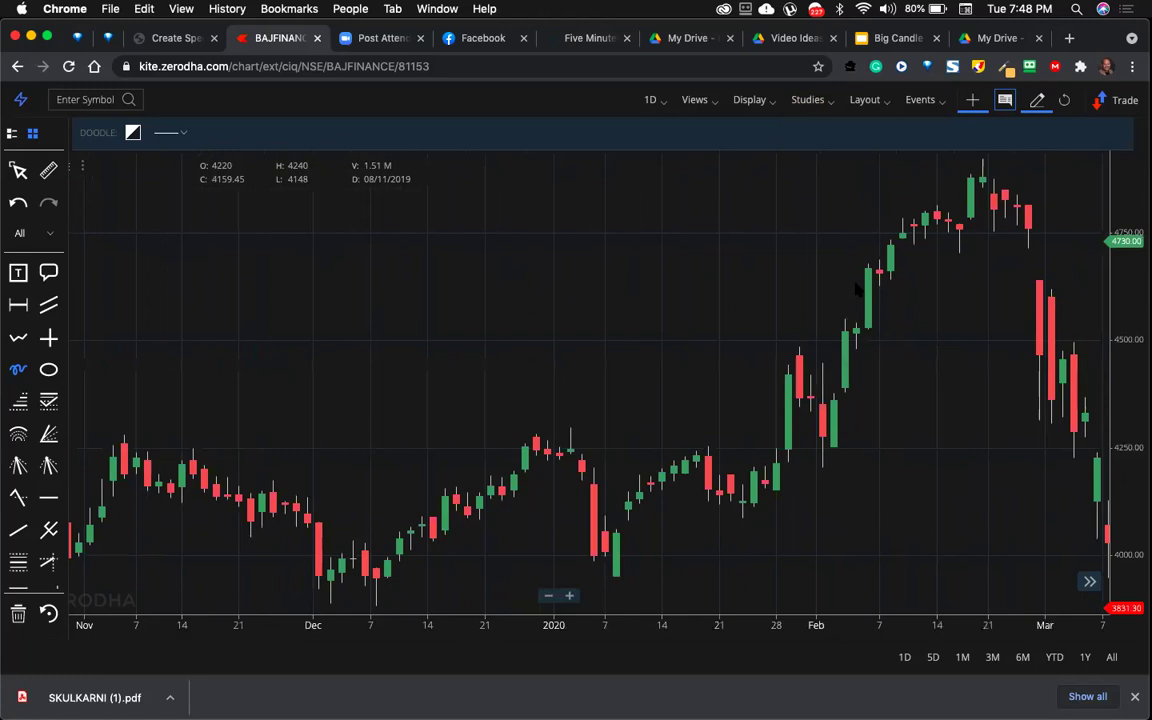
pyautogui.hscroll(10, 856, 289)
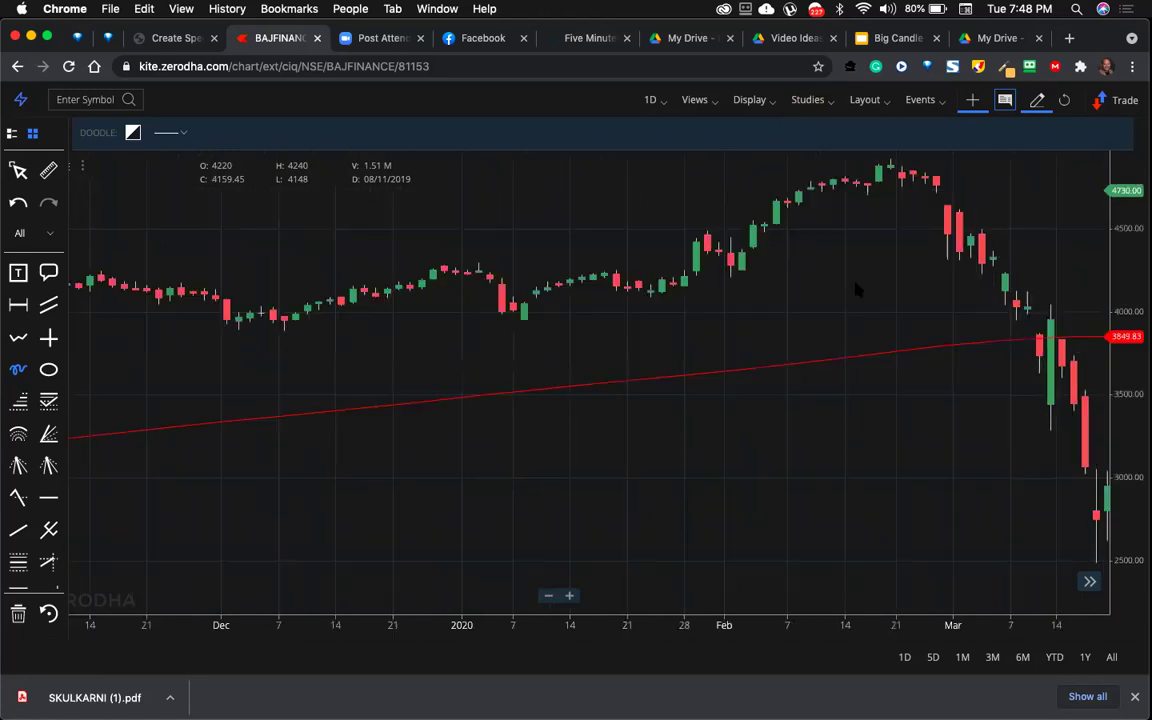
pyautogui.hscroll(-15, 856, 289)
pyautogui.hscroll(-15, 856, 289)
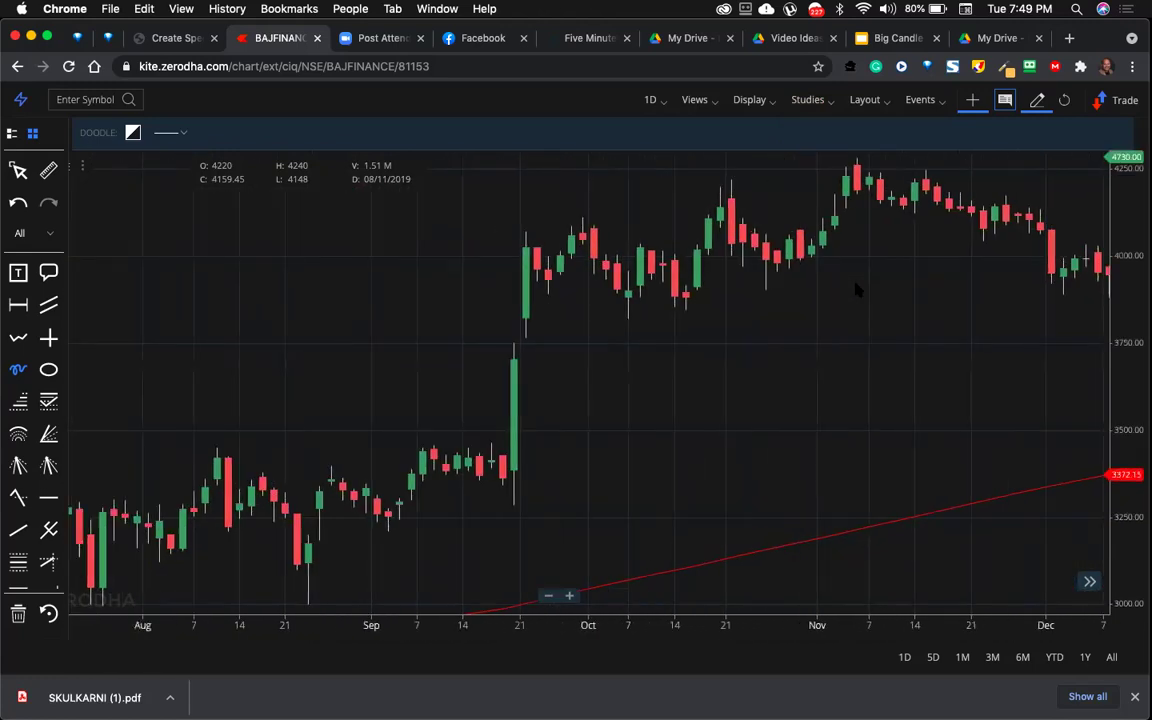
pyautogui.hscroll(-2, 856, 289)
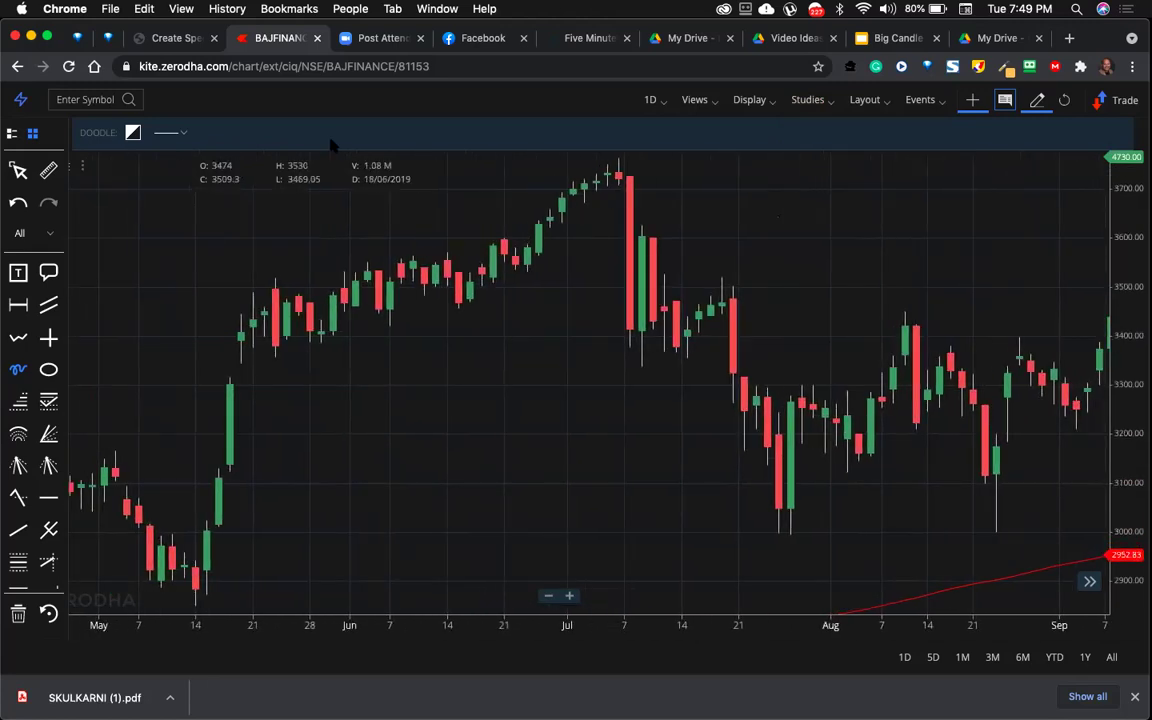
# - Present the Big Candle Strategy deck full screen and advance to 'Exit = 1R, 2R and trailing'
pyautogui.click(893, 38)
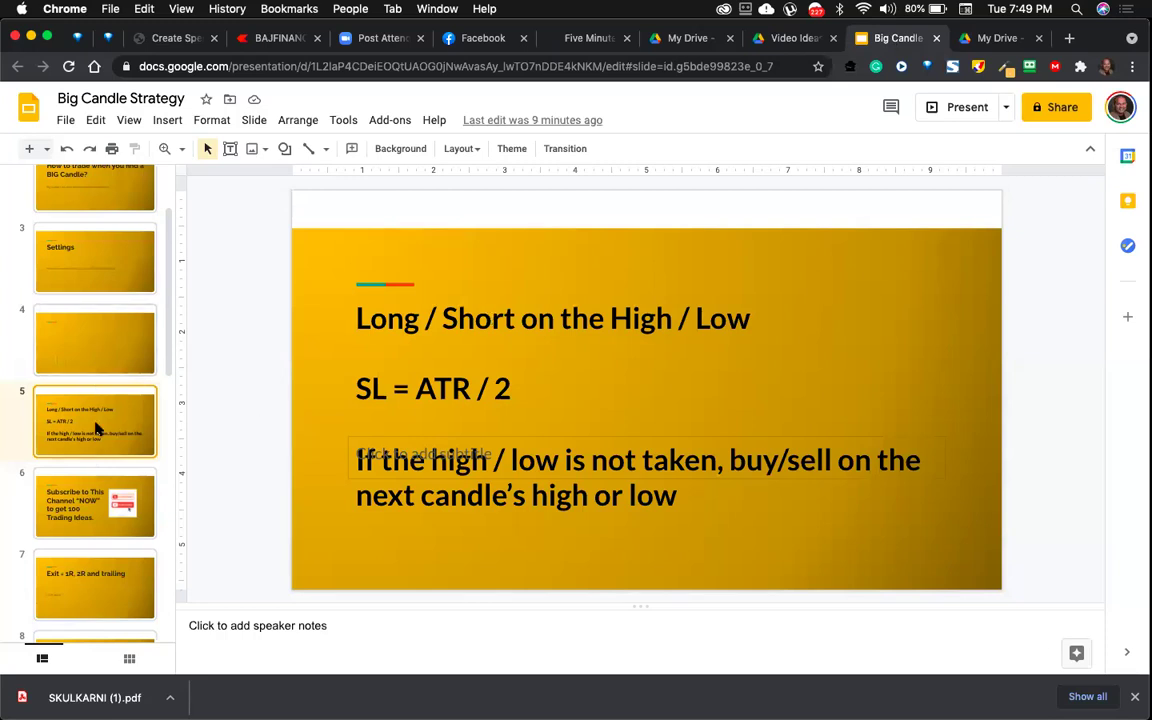
pyautogui.click(940, 116)
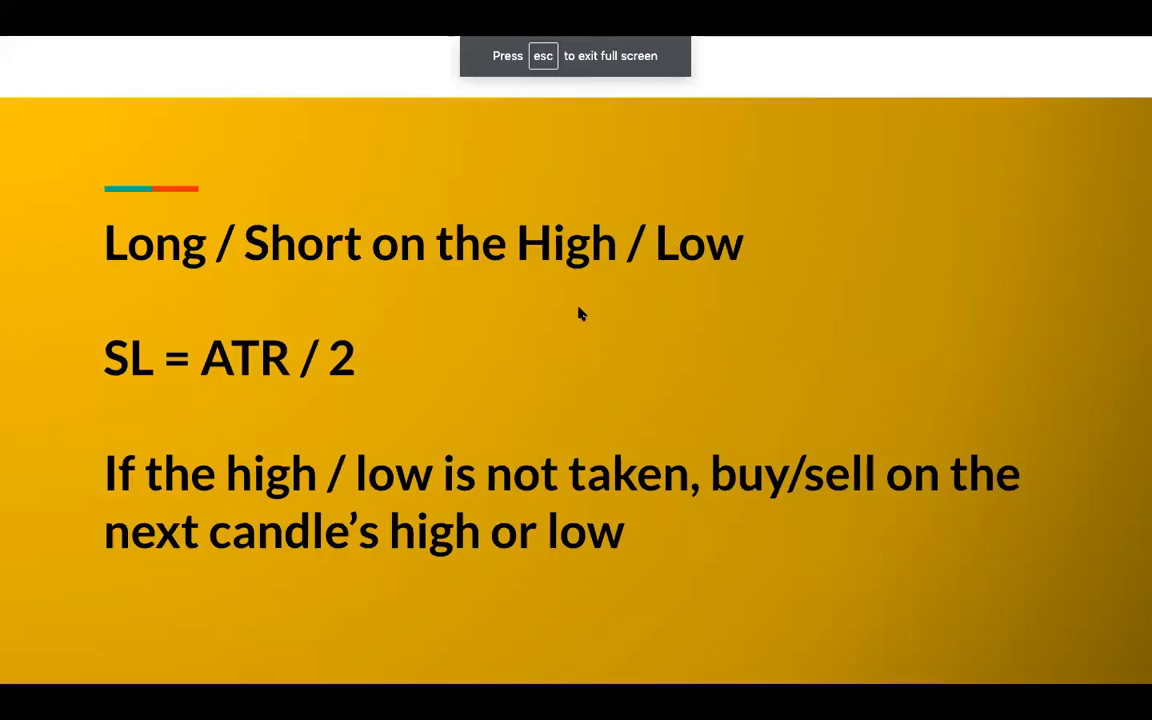
pyautogui.click(659, 334)
pyautogui.click(659, 334)
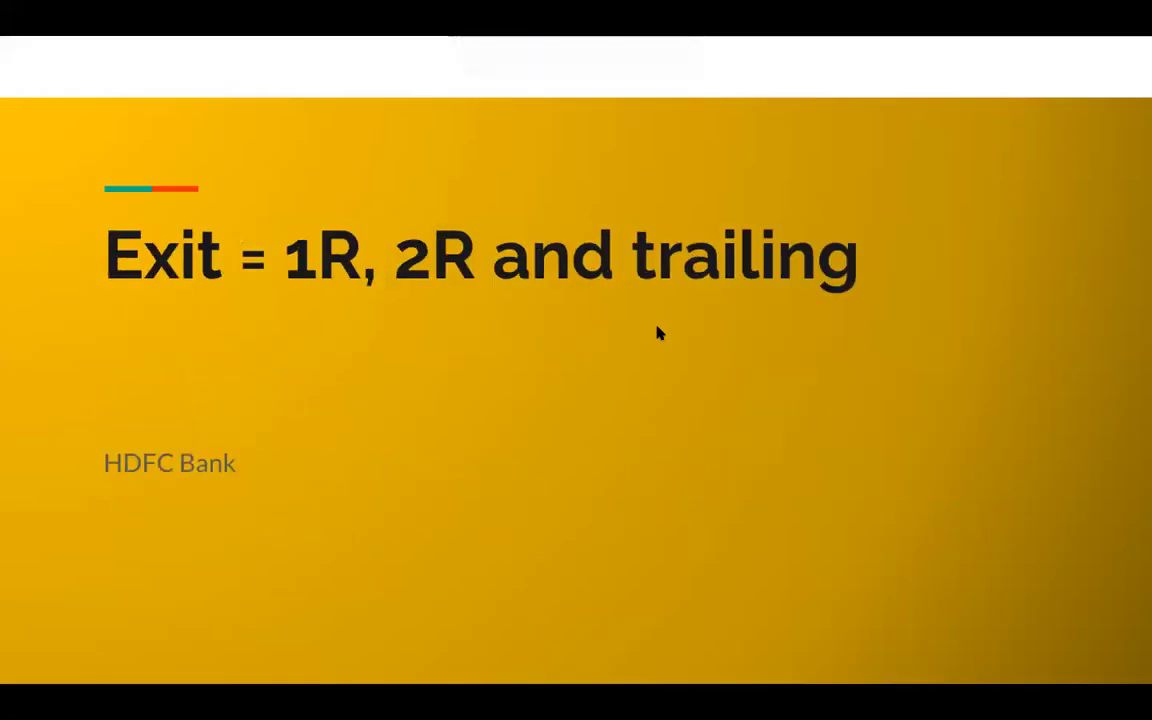
# - Advance the slideshow to the 'Before that, What is a R Multiple' slide
pyautogui.click(659, 334)
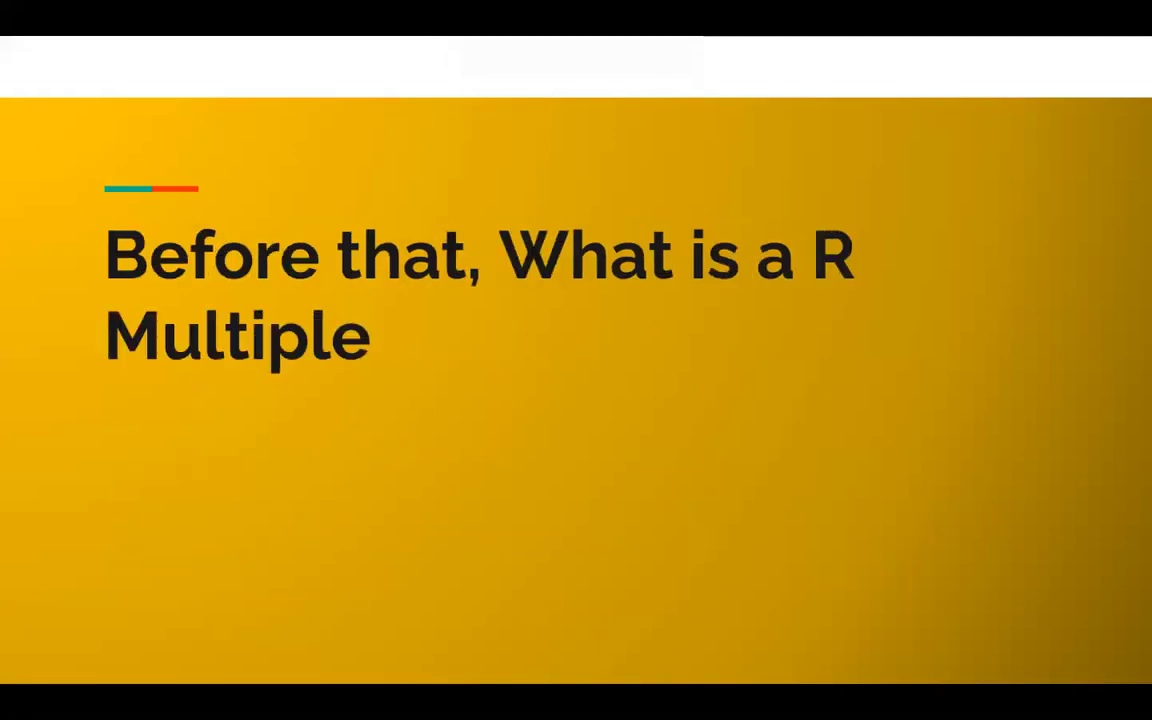